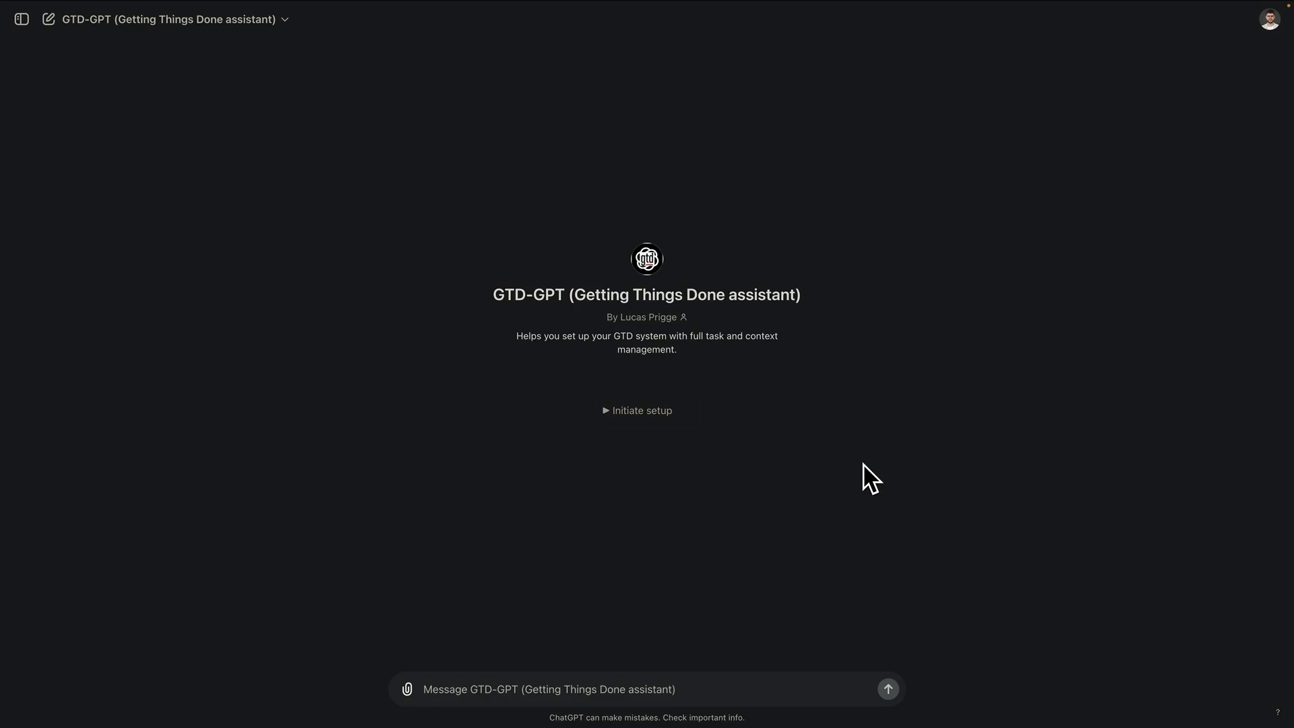
# Step: Start GTD-GPT with the 'Initiate setup' conversation starter
pyautogui.click(658, 424)
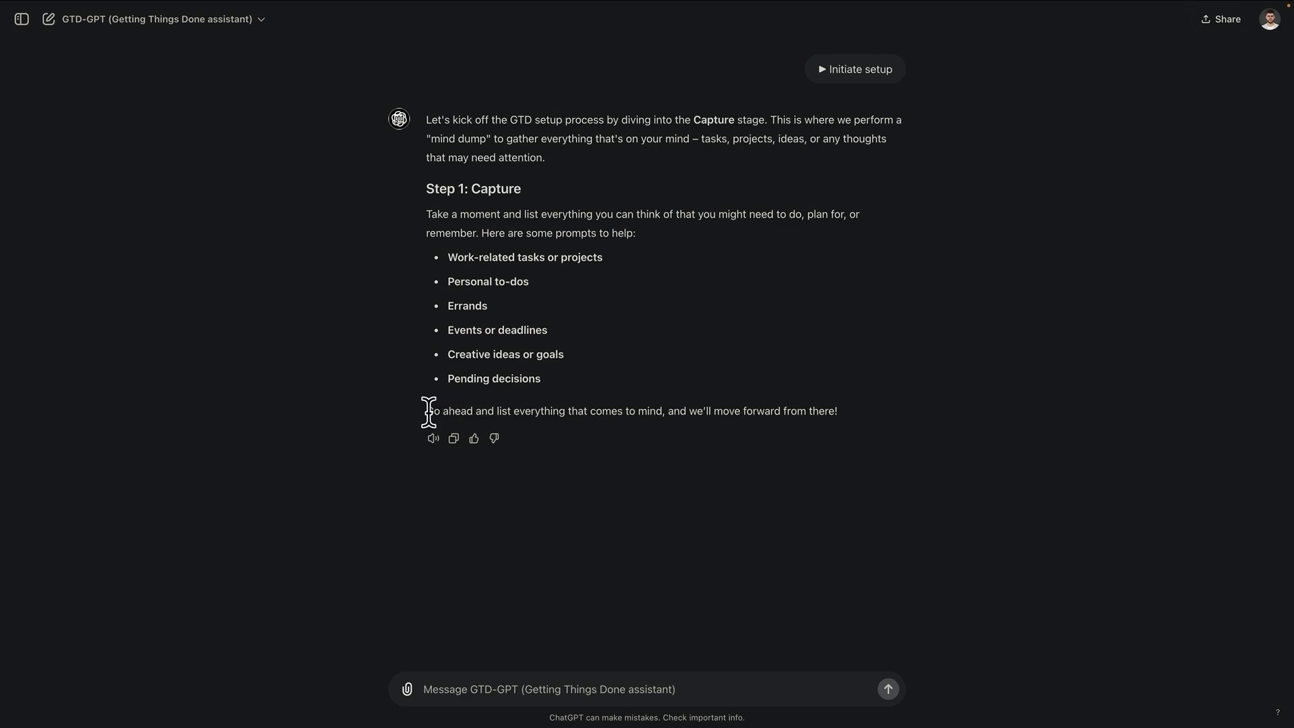
# Step: Read the reply's closing sentence and its six Capture prompts for the mind dump
pyautogui.moveTo(429, 411); pyautogui.dragTo(803, 400)
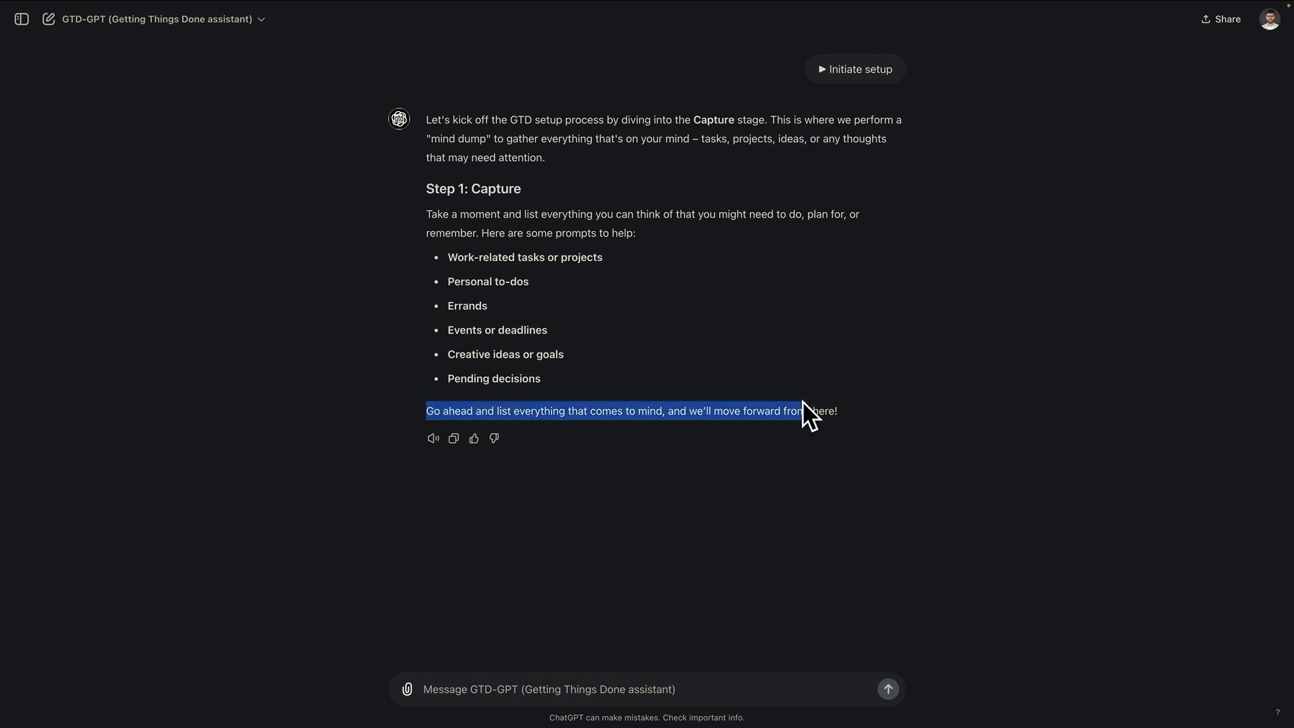
pyautogui.click(804, 400)
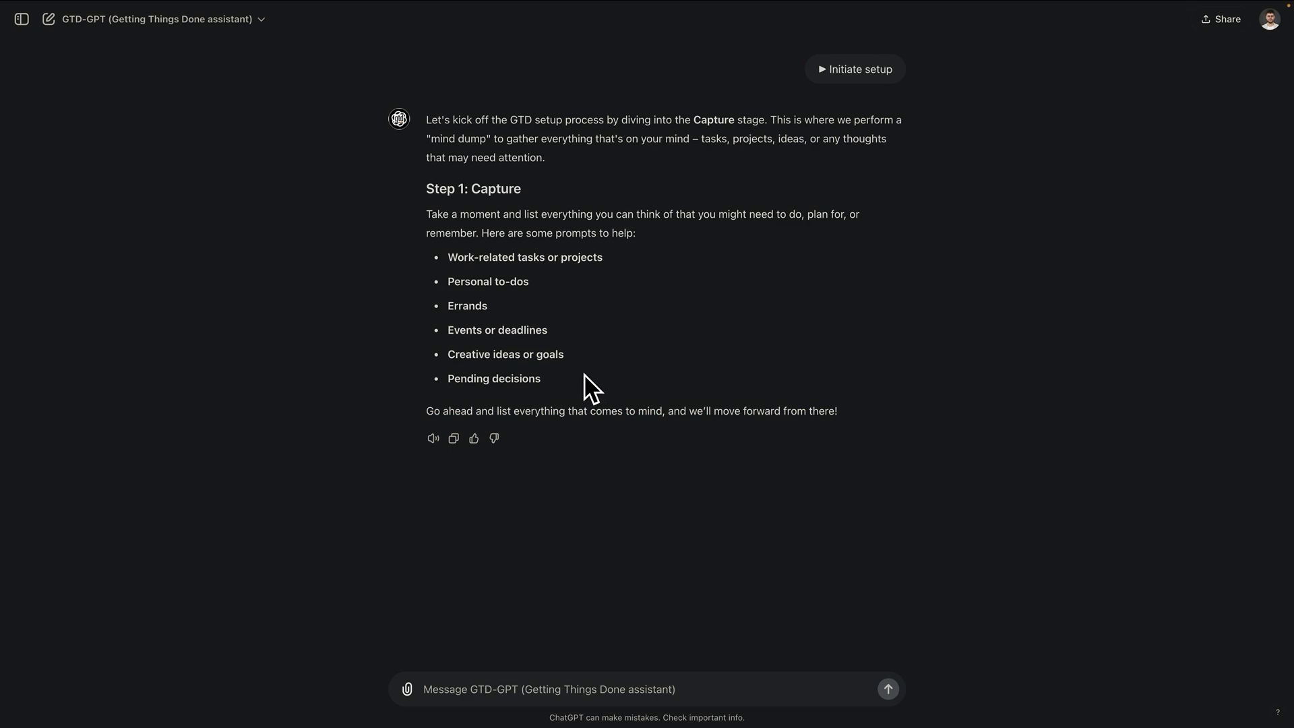
pyautogui.moveTo(584, 384); pyautogui.dragTo(456, 249)
pyautogui.click(455, 250)
# Step: Send the mind dump 'bananas, write video script, start business'
pyautogui.write('banan')
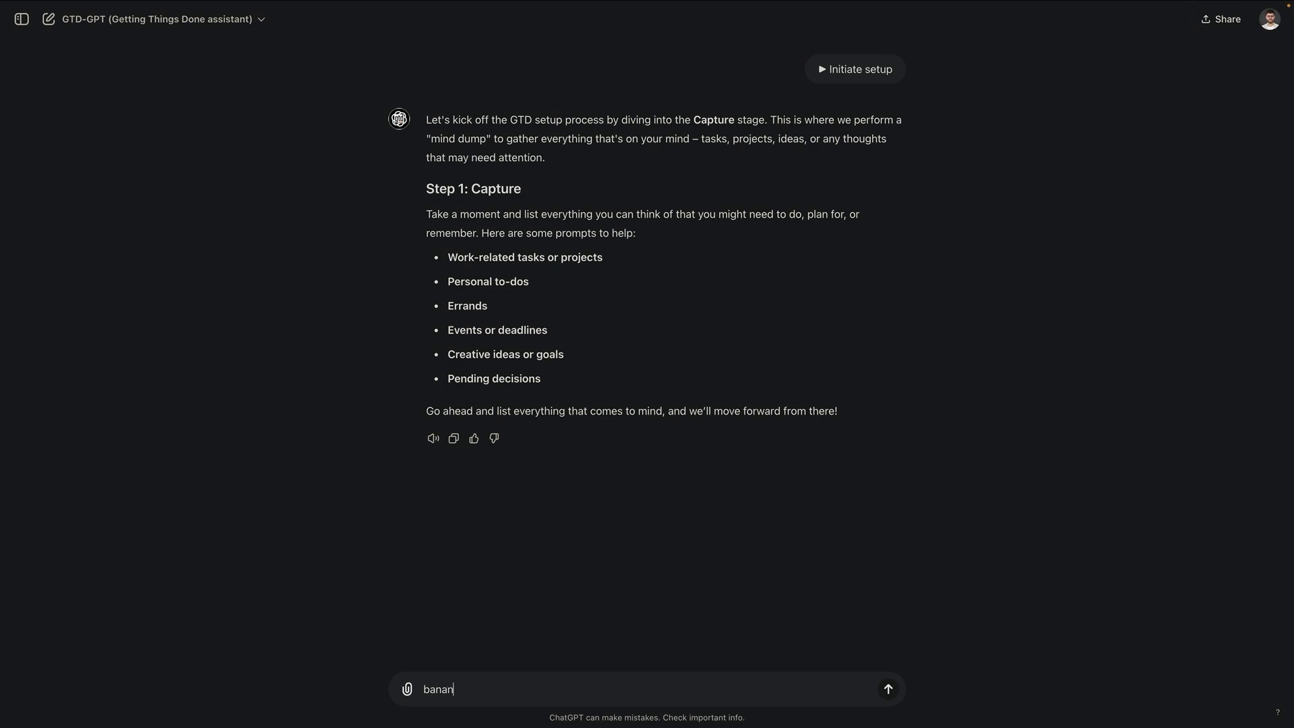
pyautogui.write('as, write video script, start business')
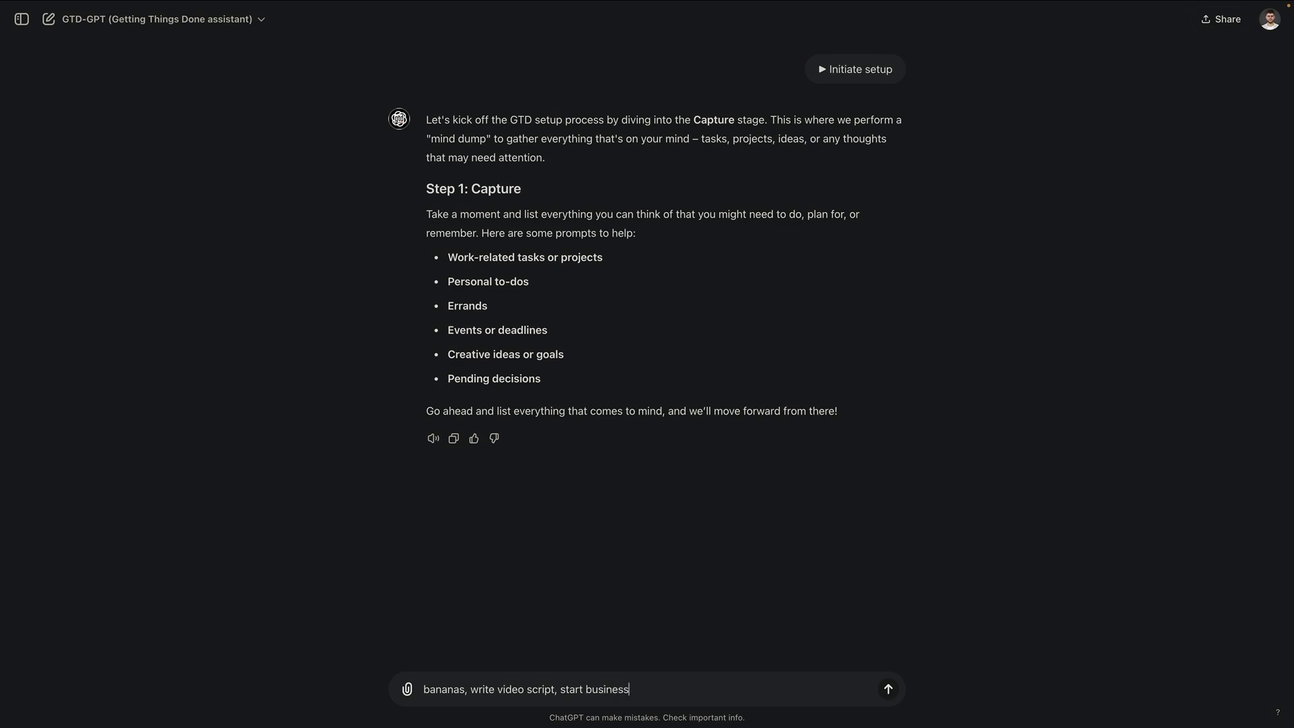
pyautogui.press('Return')
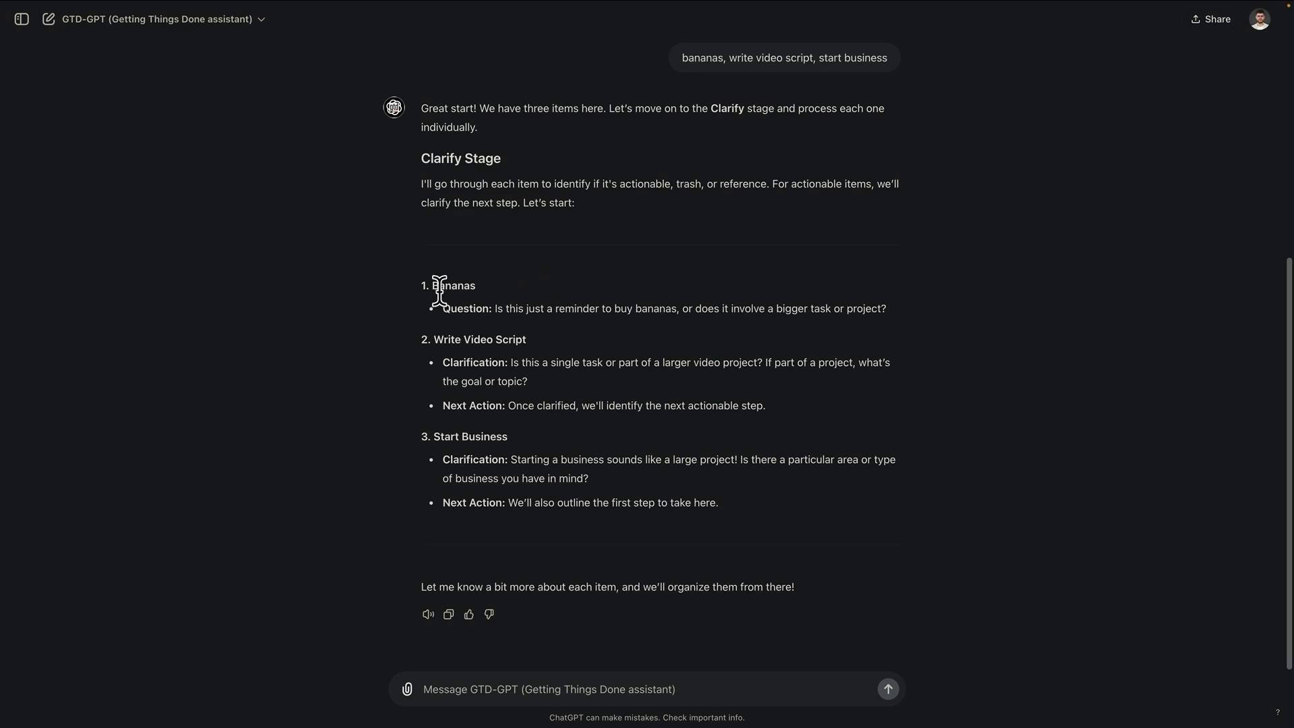
# Step: Read the clarifying questions about Bananas, the video script's next action, and the business
pyautogui.moveTo(430, 286); pyautogui.dragTo(676, 317)
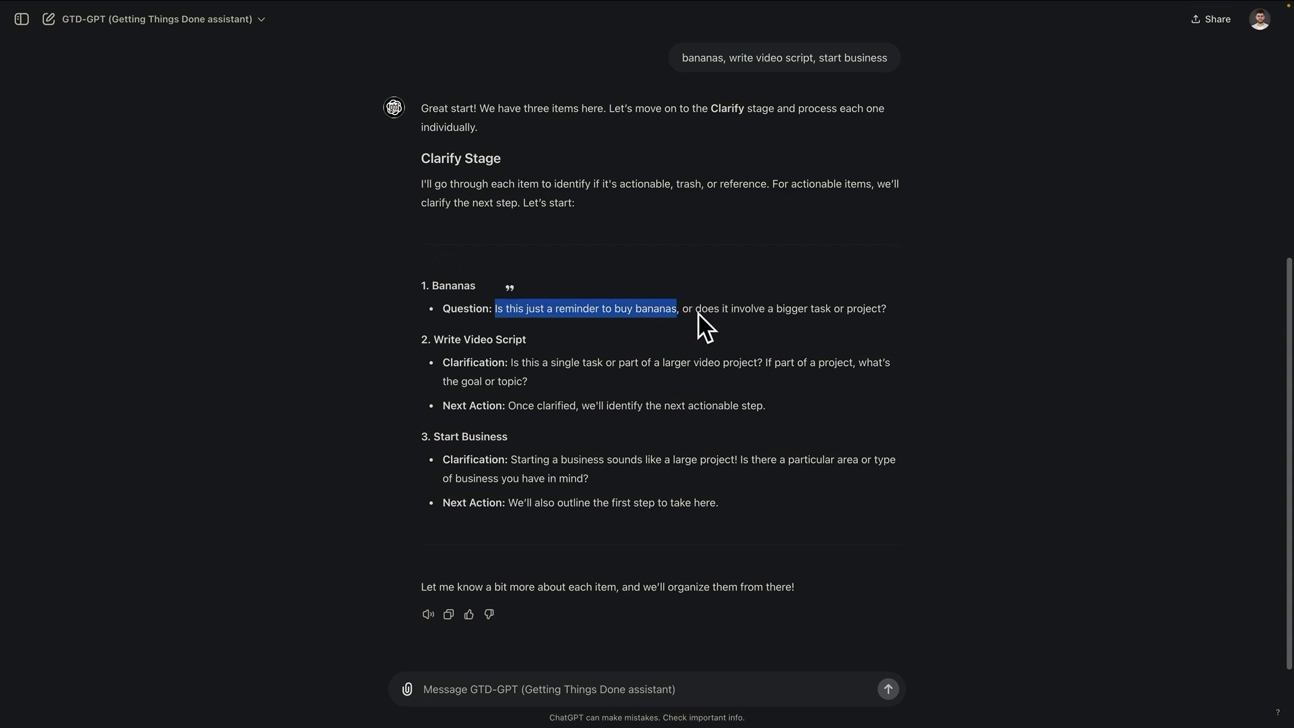
pyautogui.click(708, 318)
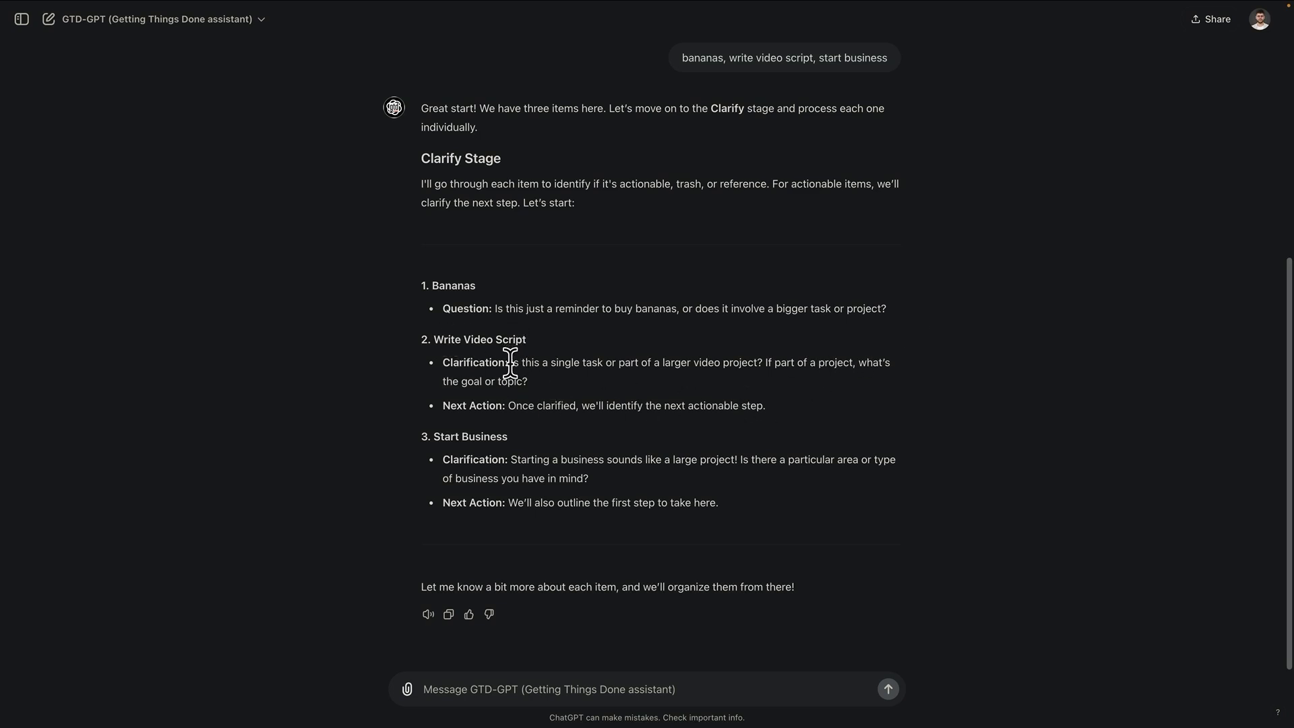
pyautogui.moveTo(511, 364); pyautogui.dragTo(771, 387)
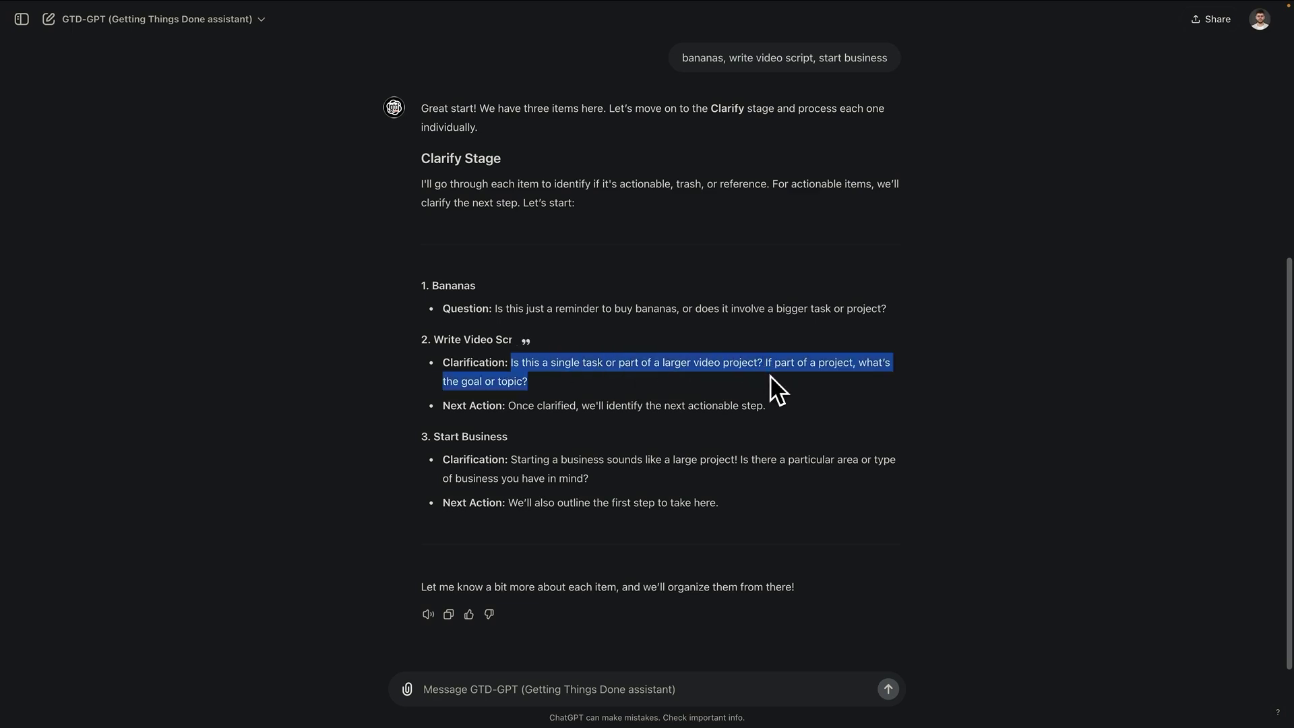
pyautogui.click(760, 379)
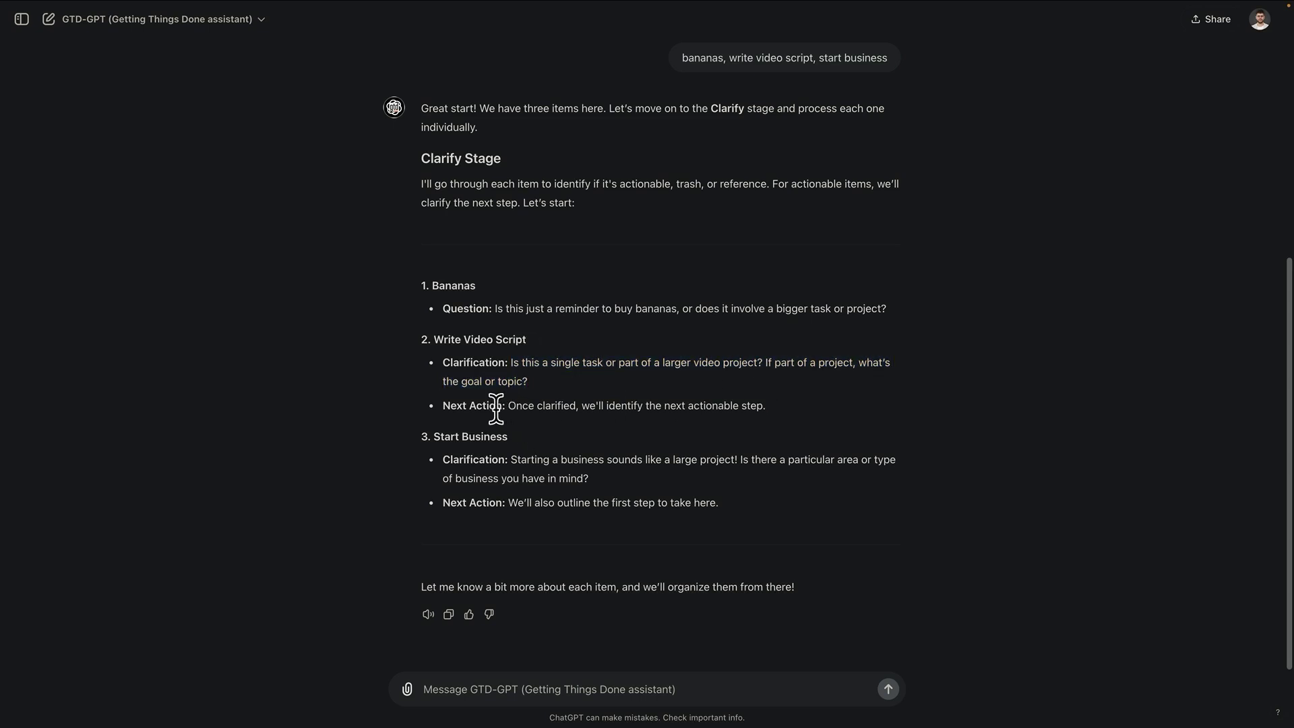
pyautogui.moveTo(511, 407); pyautogui.dragTo(725, 408)
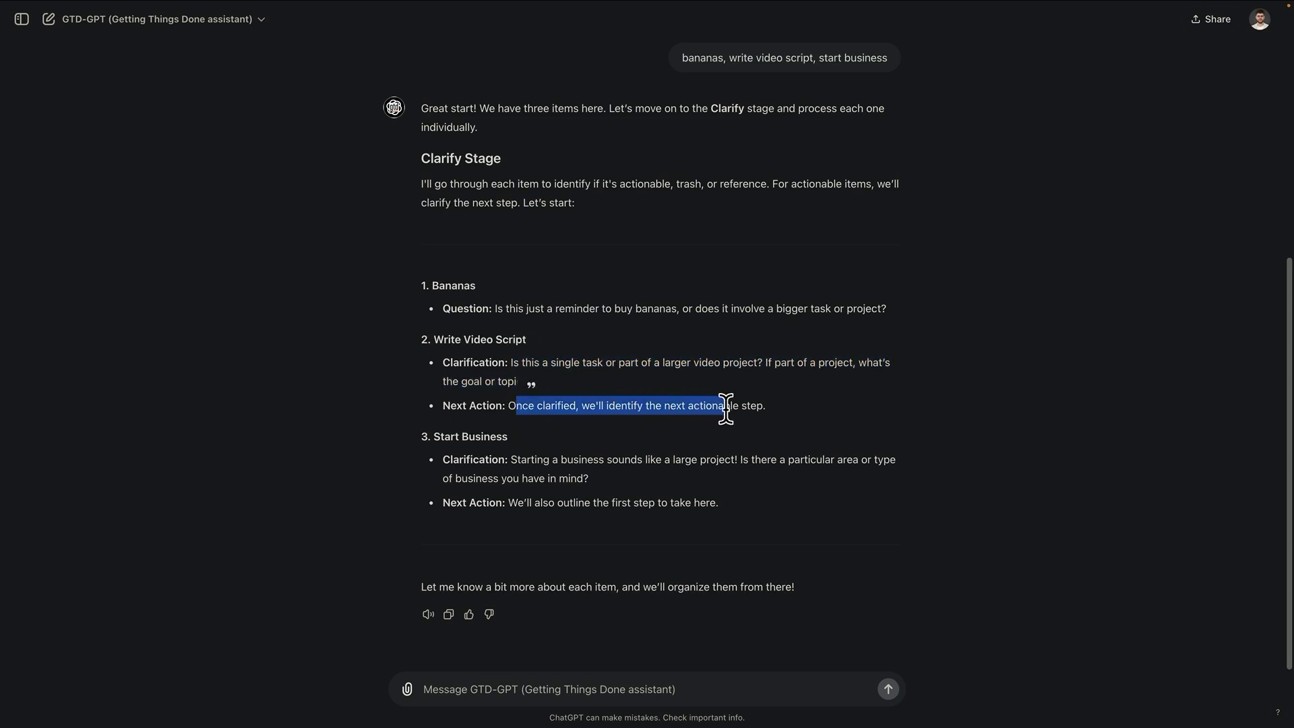
pyautogui.click(726, 409)
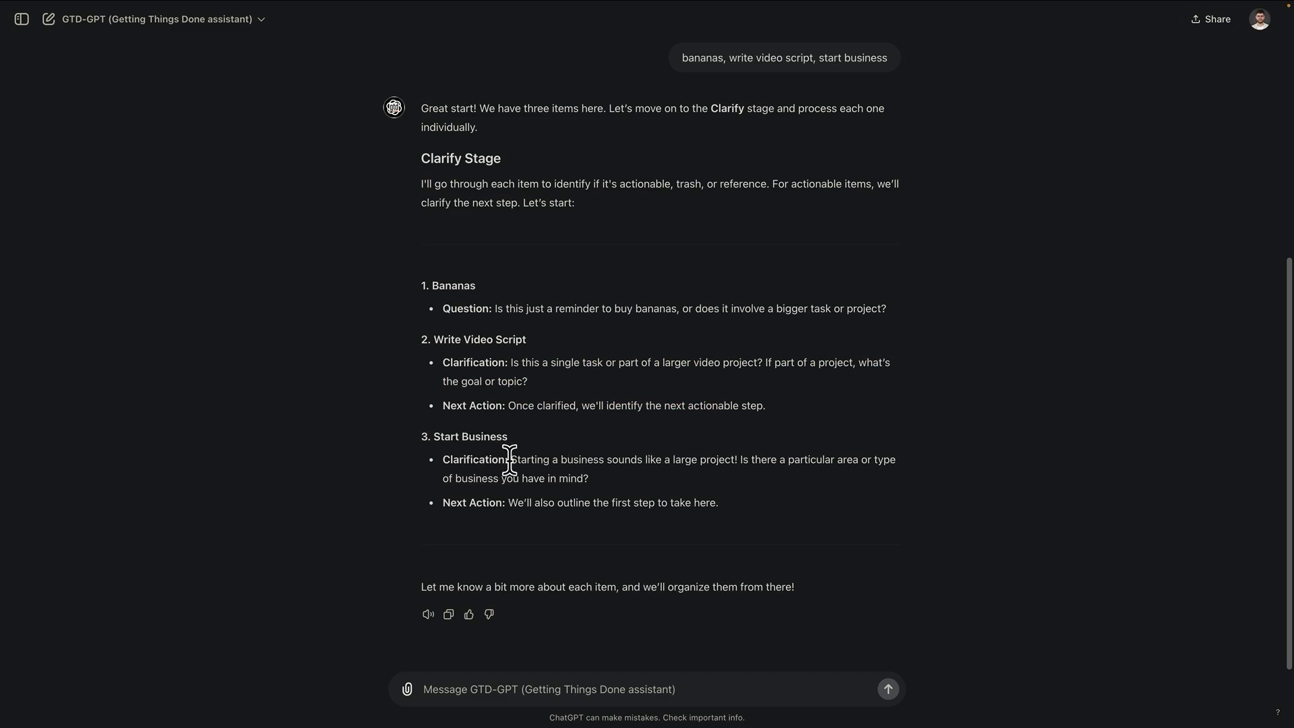
pyautogui.moveTo(517, 462); pyautogui.dragTo(731, 459)
pyautogui.click(731, 459)
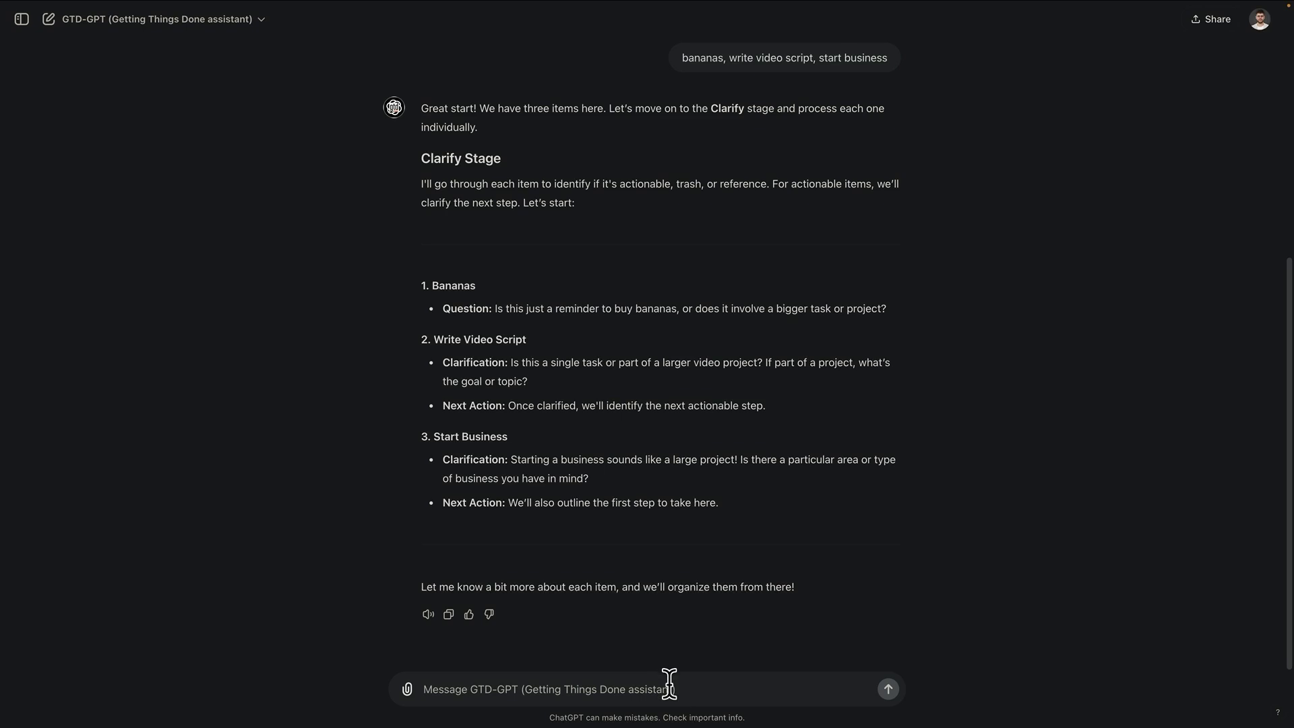
# Step: Reply '1. Just an errand, I need to get bananas' to the bananas question
pyautogui.write('1. Just an ar')
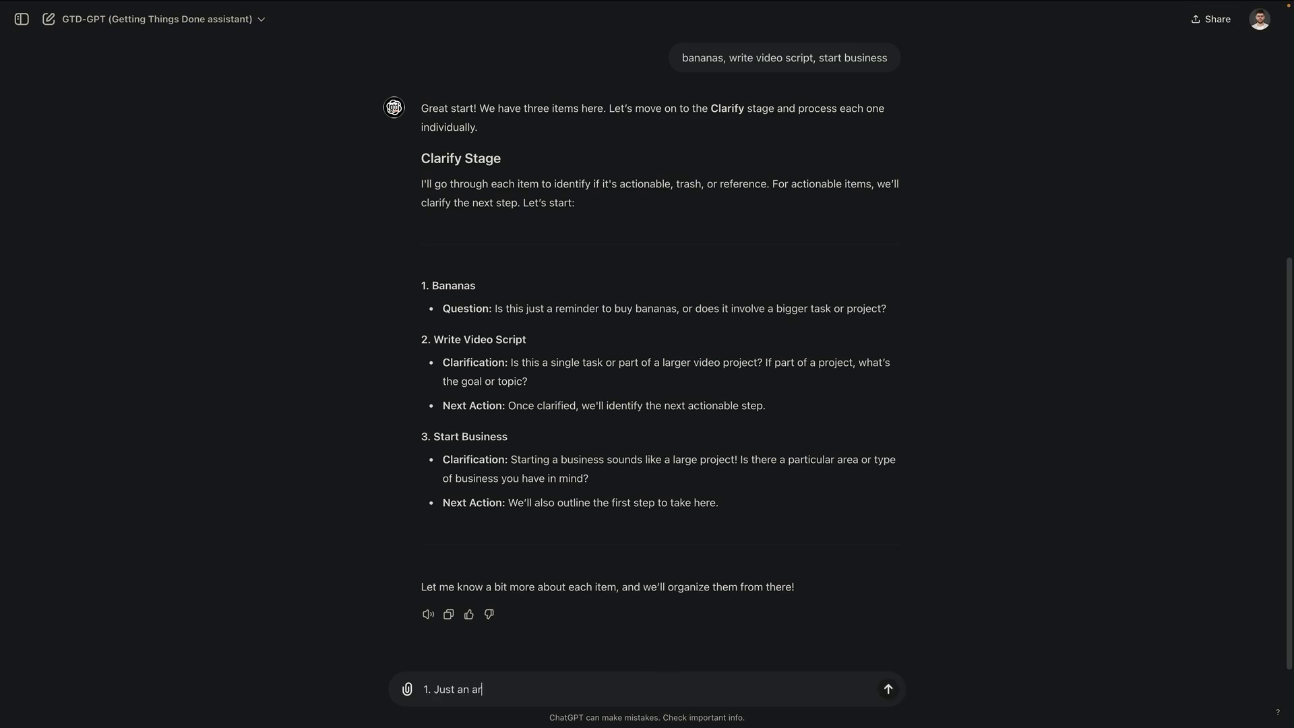
pyautogui.press('BackSpace')
pyautogui.press('BackSpace')
pyautogui.write('errand, I need to get bananas')
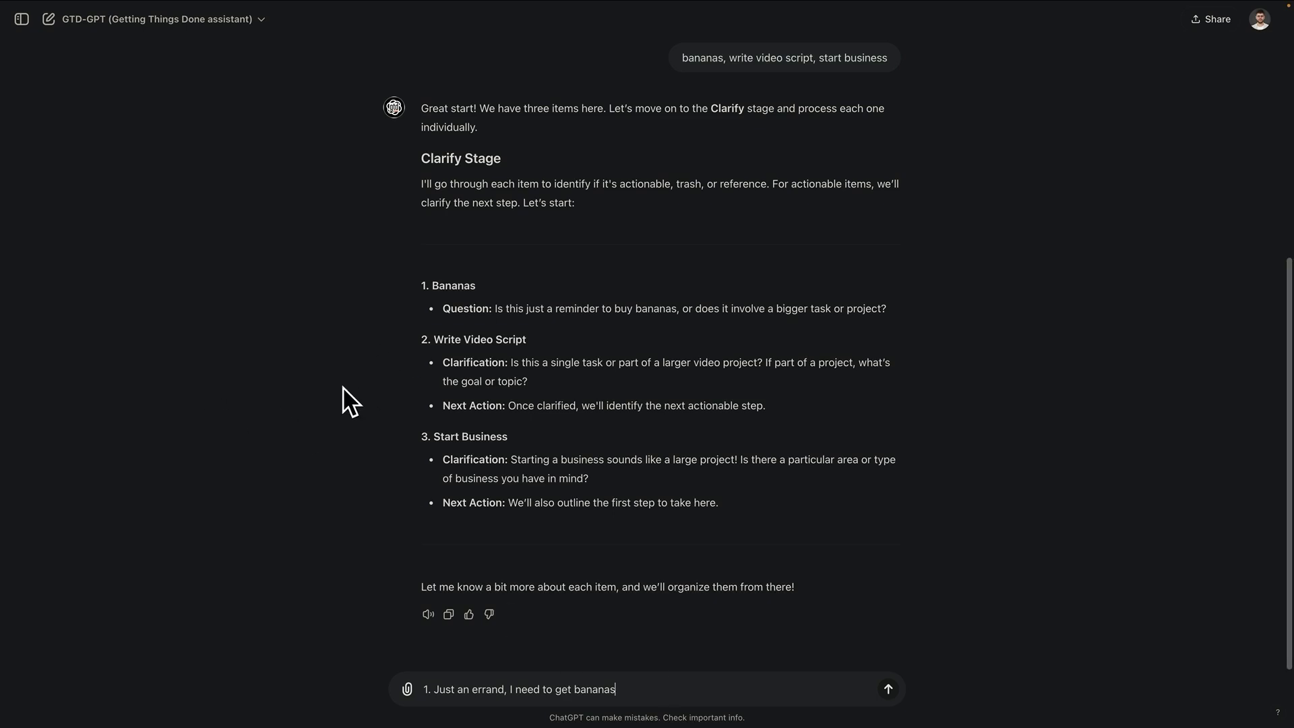
pyautogui.press('Return')
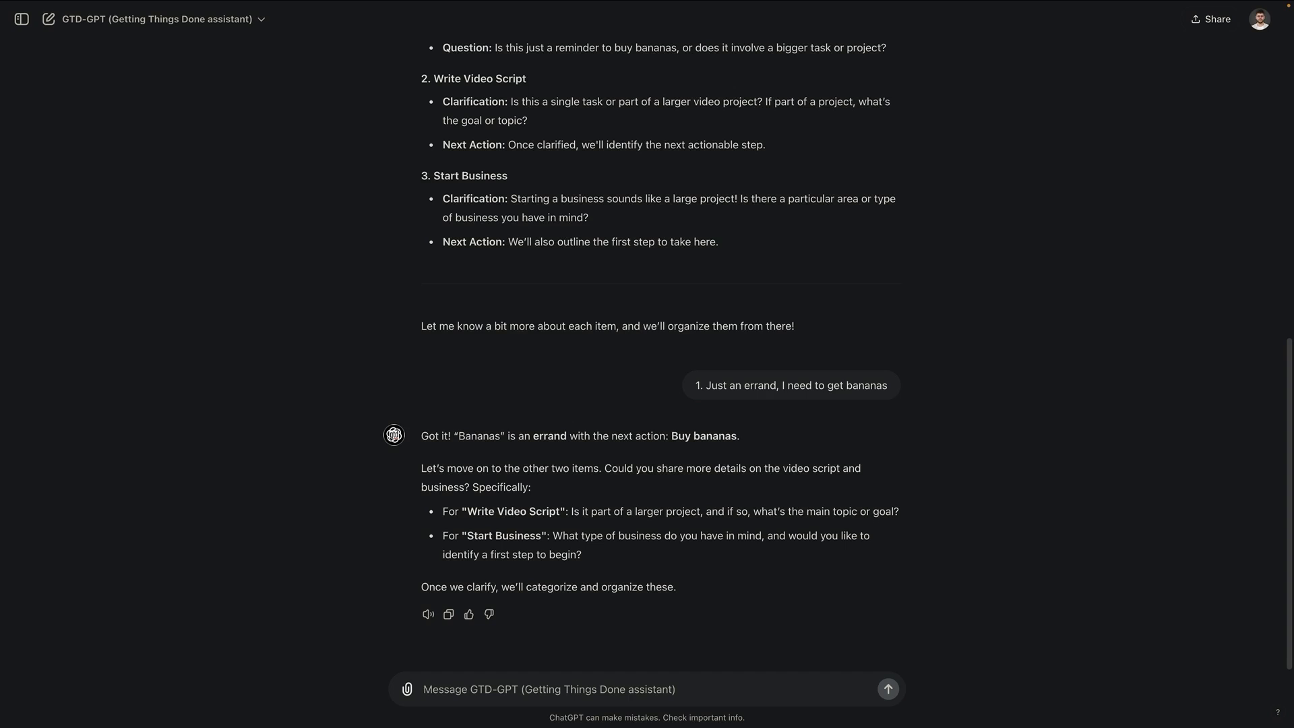
# Step: Send the pasted note: the script is for a book-review video, and the flower store is a future goal
pyautogui.write("Write video script is part of a larger project. The goal is to create a video on a book review. Other steps include creating a video thumbnail, recording the script, finding B-roll, and editing it.  Start business is a life goal of mine that I can't get to at the moment but I don't want to forget about it. I want to open a flower store.")
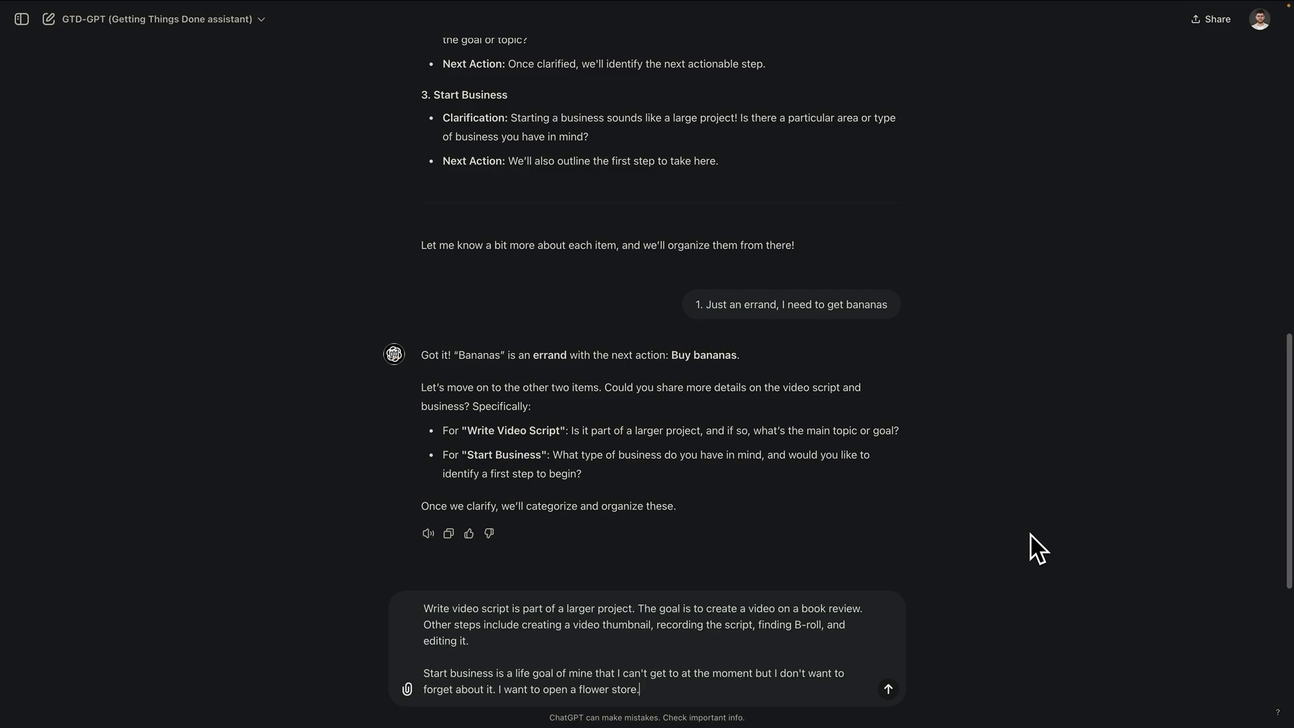
pyautogui.press('Return')
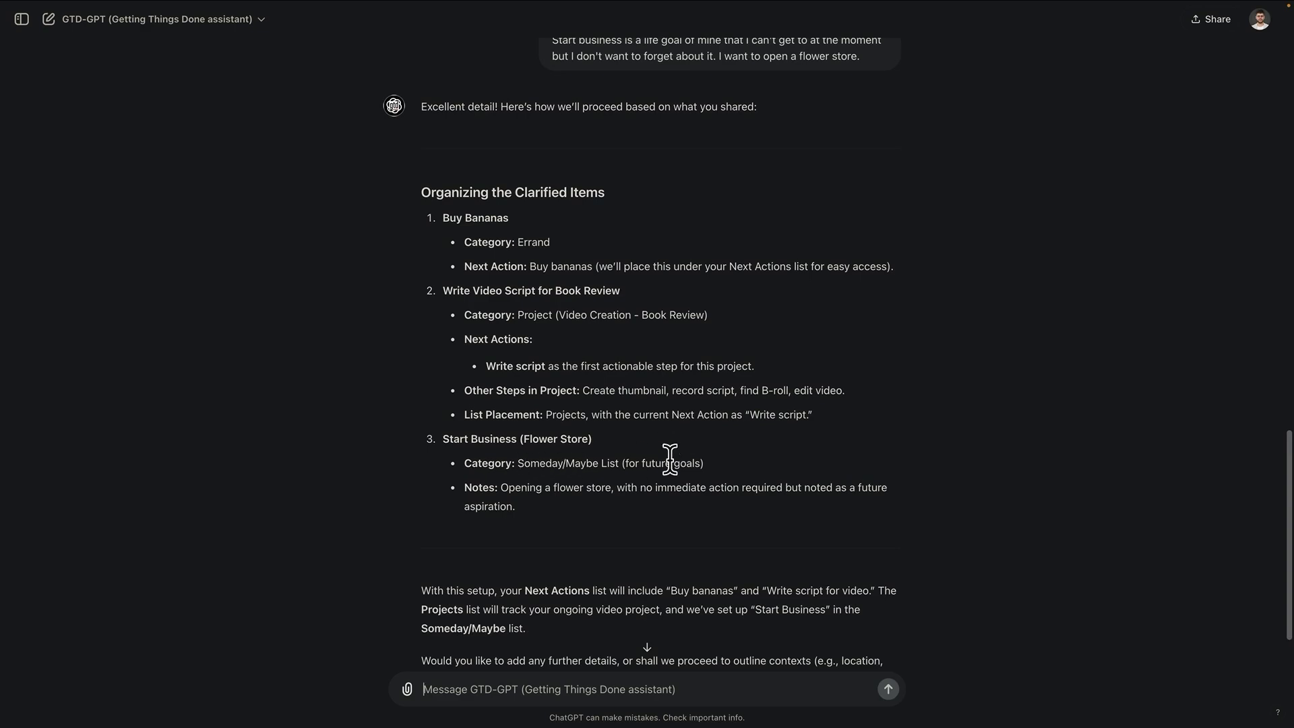
# Step: Review the Video Creation - Book Review project, its other steps, and where Write script is listed
pyautogui.scroll(3, 669, 459)
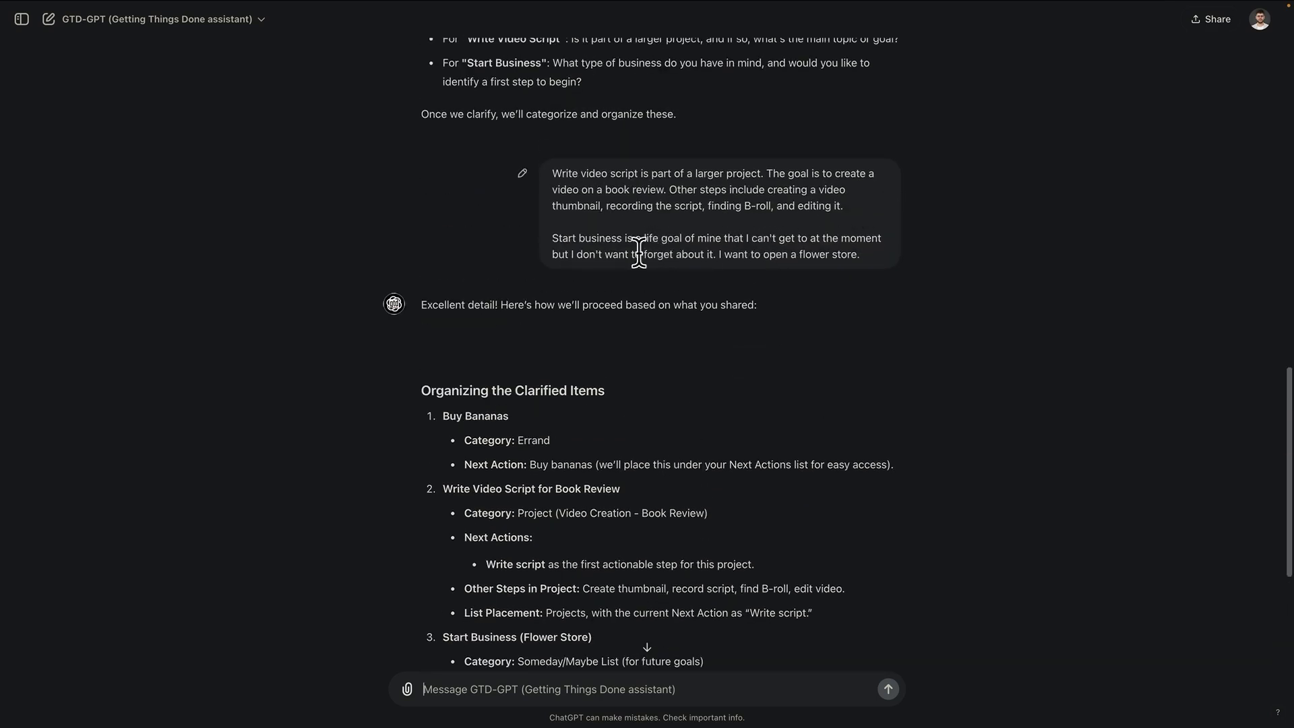
pyautogui.scroll(-2, 704, 350)
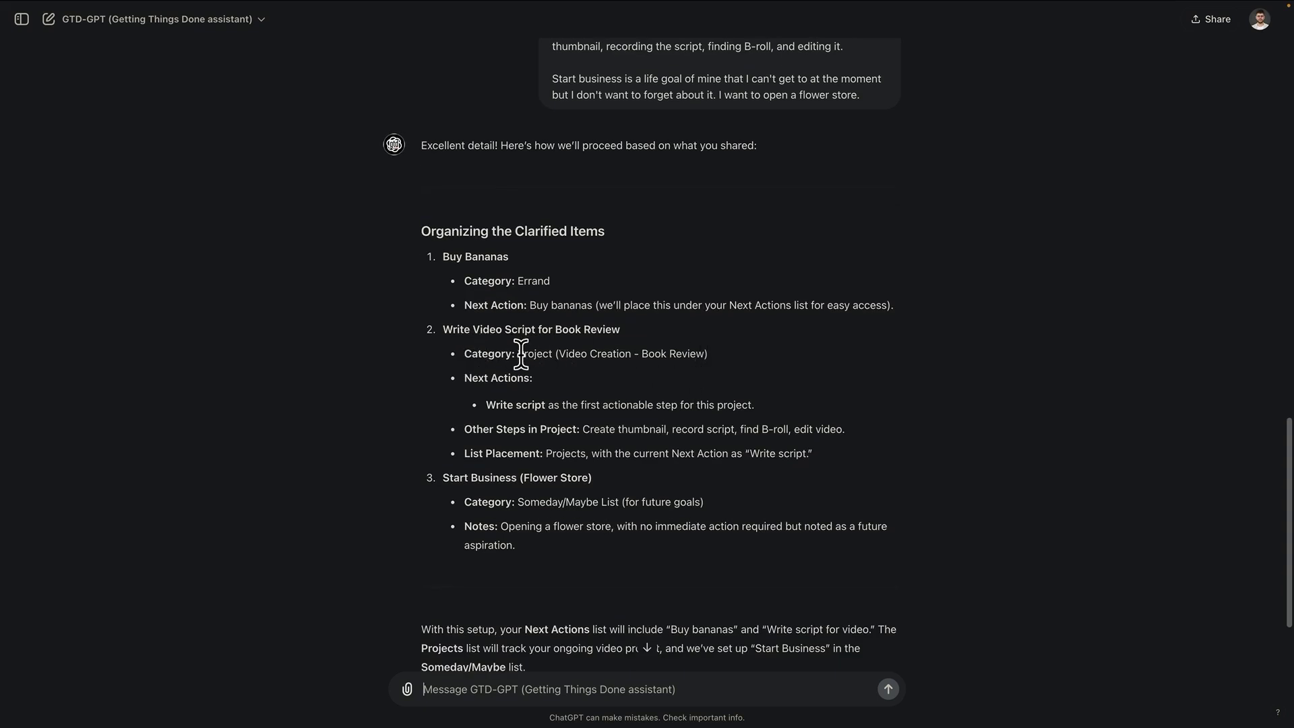
pyautogui.moveTo(559, 354); pyautogui.dragTo(704, 355)
pyautogui.click(590, 379)
pyautogui.moveTo(584, 430); pyautogui.dragTo(839, 431)
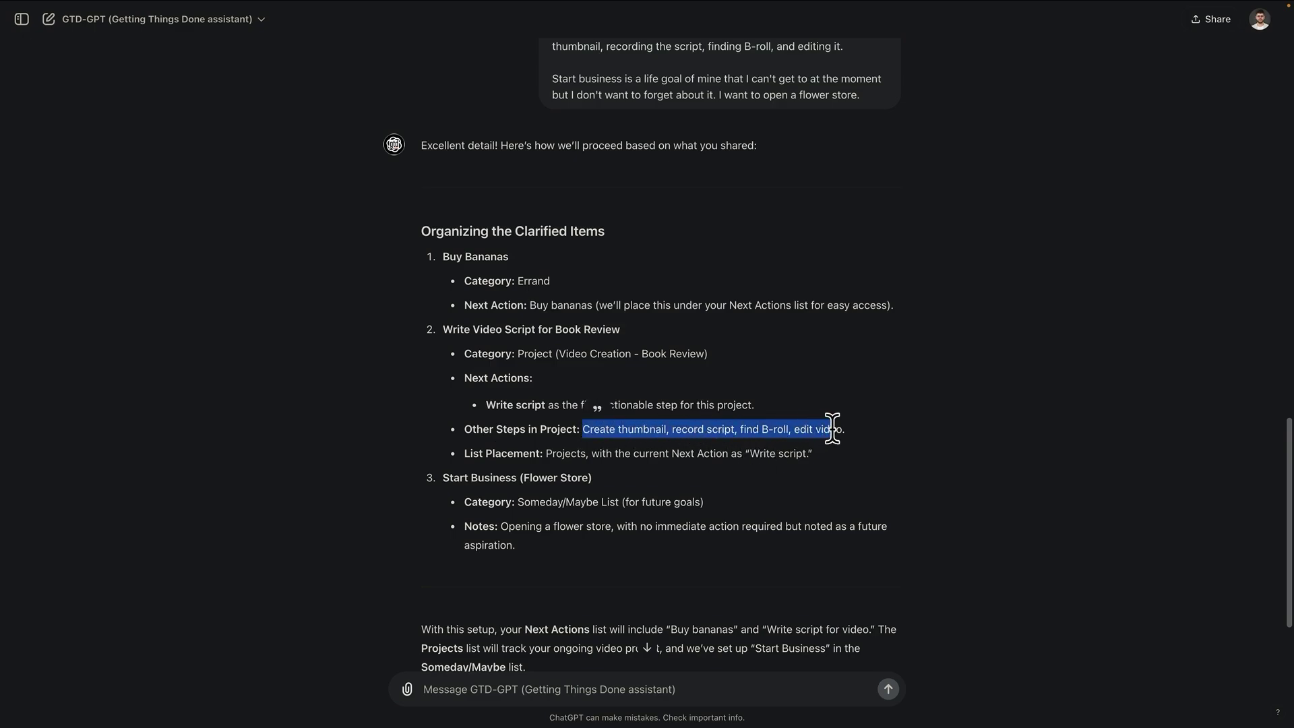
pyautogui.click(806, 431)
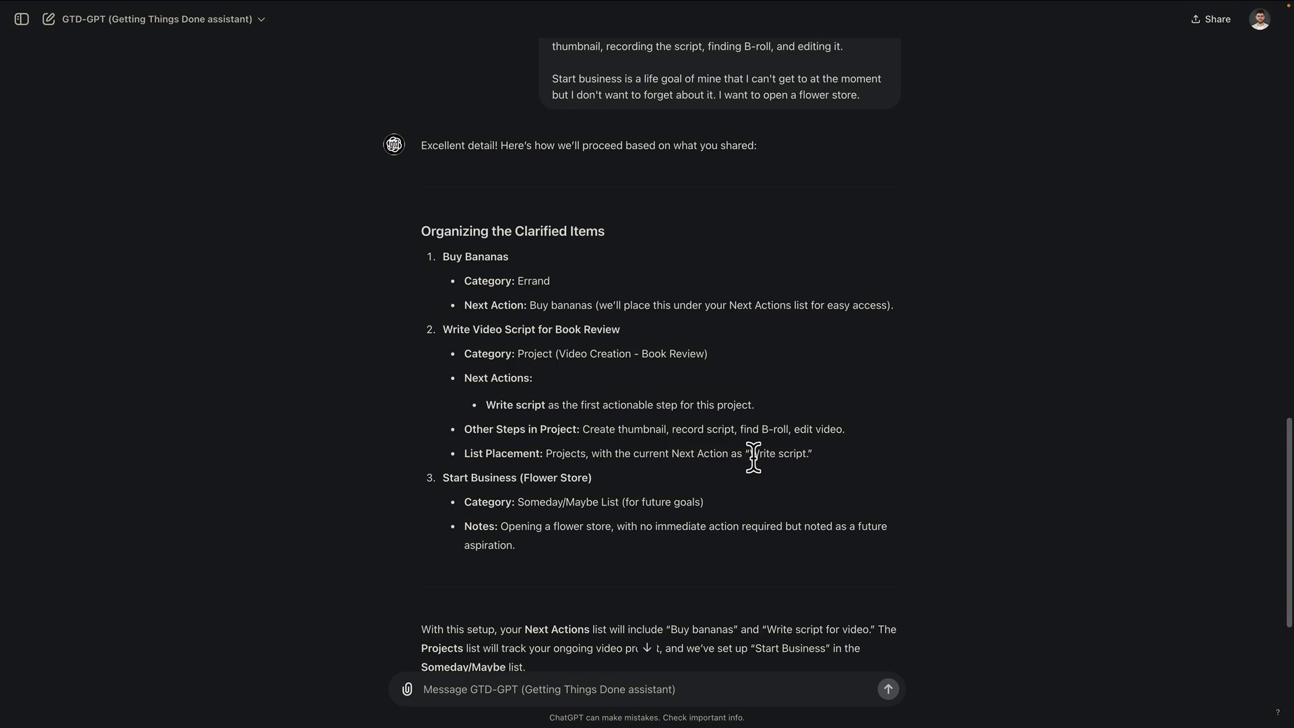
pyautogui.moveTo(750, 454); pyautogui.dragTo(809, 455)
pyautogui.click(809, 455)
pyautogui.scroll(-3, 596, 467)
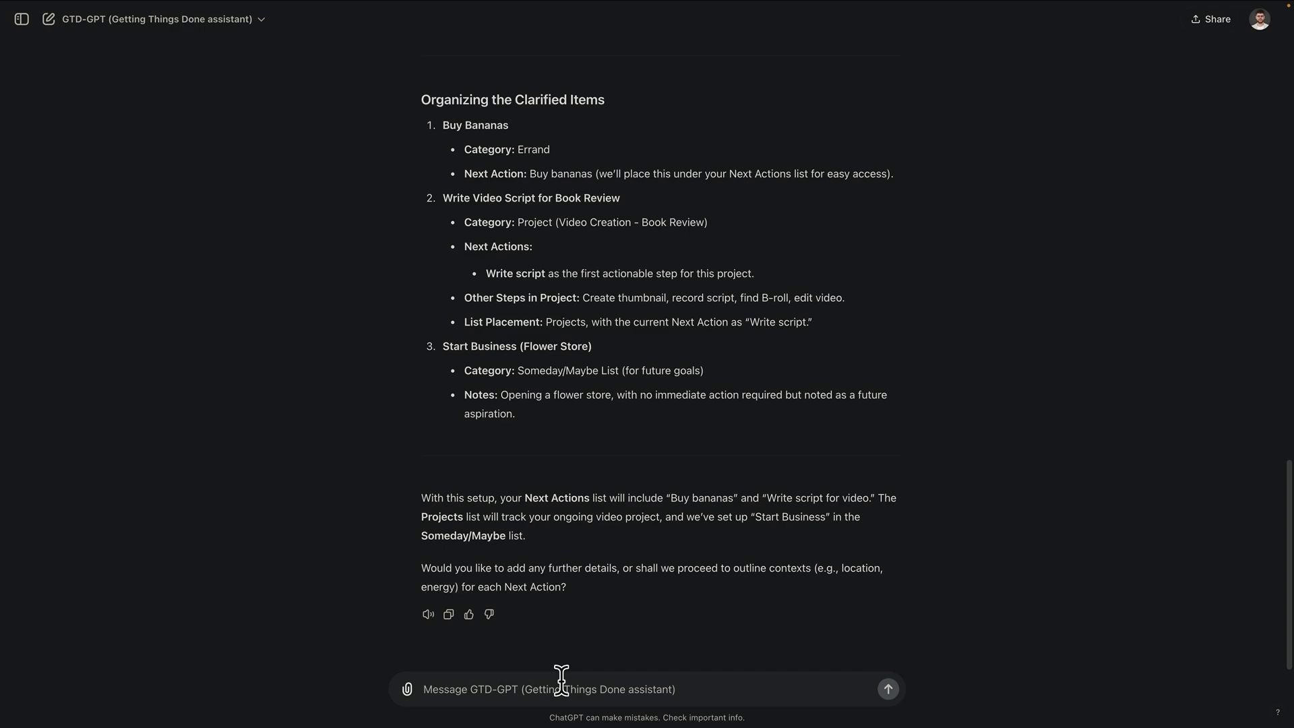
pyautogui.click(565, 687)
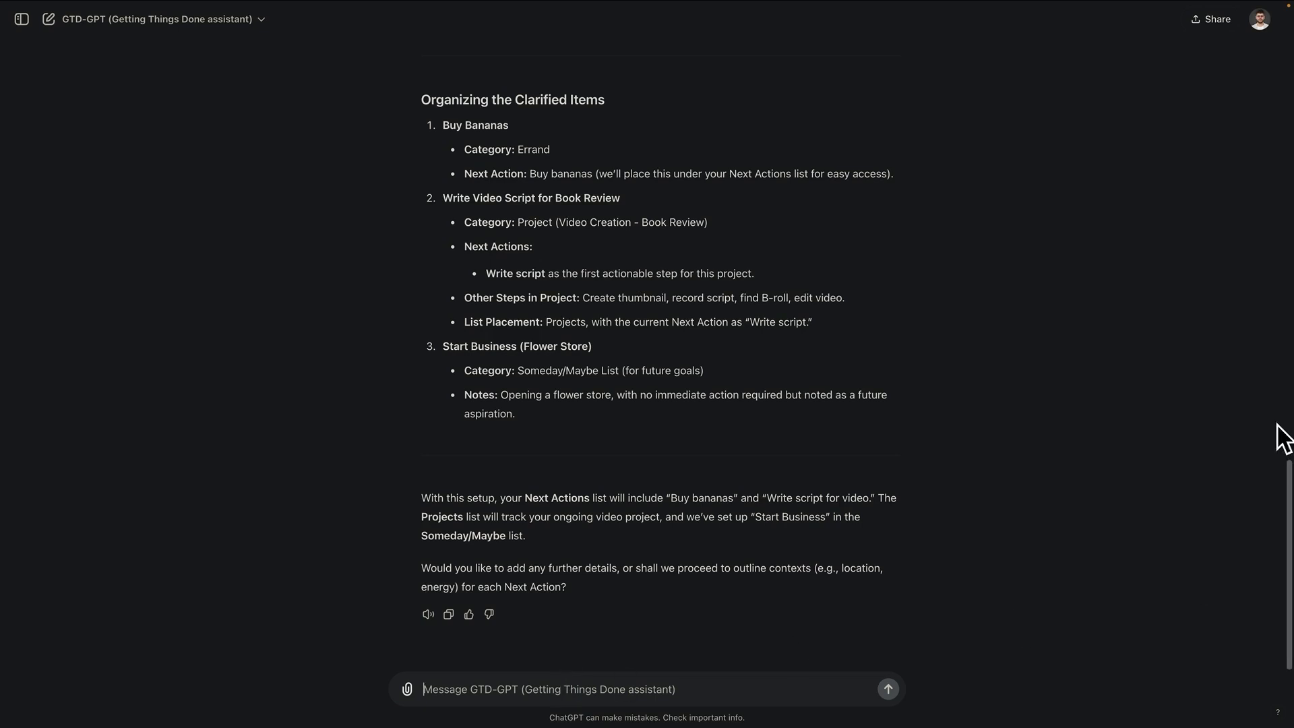
# Step: Send the pasted note that the video project is sequential, with the thumbnail doable anytime
pyautogui.write('Further clarification: the video creation project is a sequential project in that writing the video script > recording the script > finding B-roll > editing the video follow one another. I can\'t start one before the other is complete. Please keep that in mind when I tell you that one task is done, only the very next one becomes a next action. The "create thumbnail" task can be done whenever, though.')
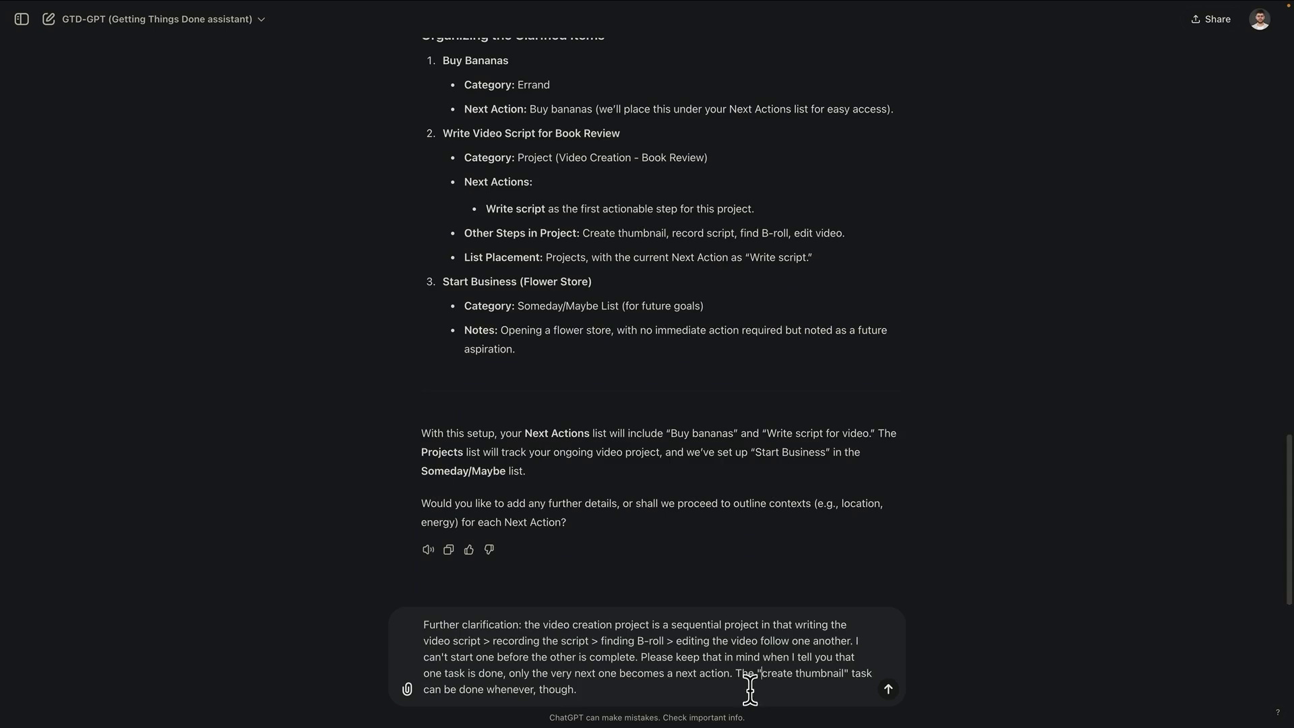
pyautogui.press('Return')
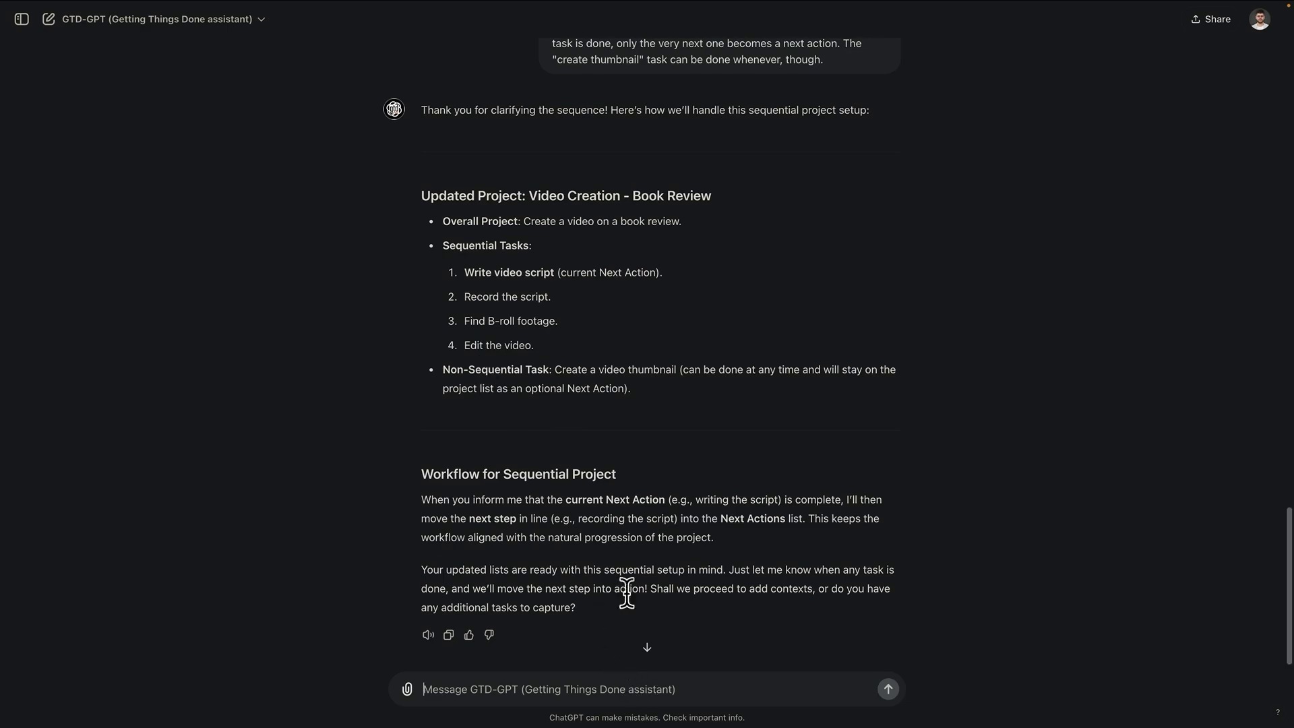
# Step: Send 'Let's start adding context.' to get proposed contexts for the next actions
pyautogui.moveTo(683, 589); pyautogui.dragTo(795, 591)
pyautogui.click(795, 592)
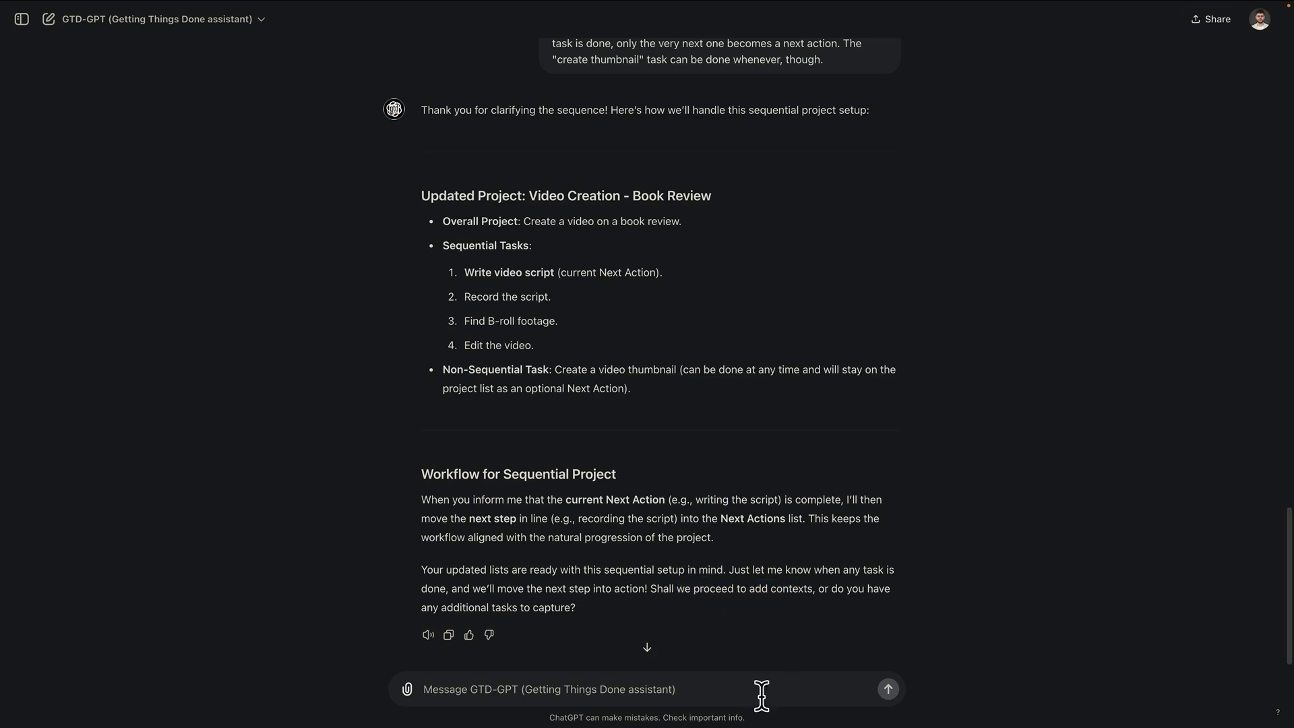
pyautogui.write("Let'")
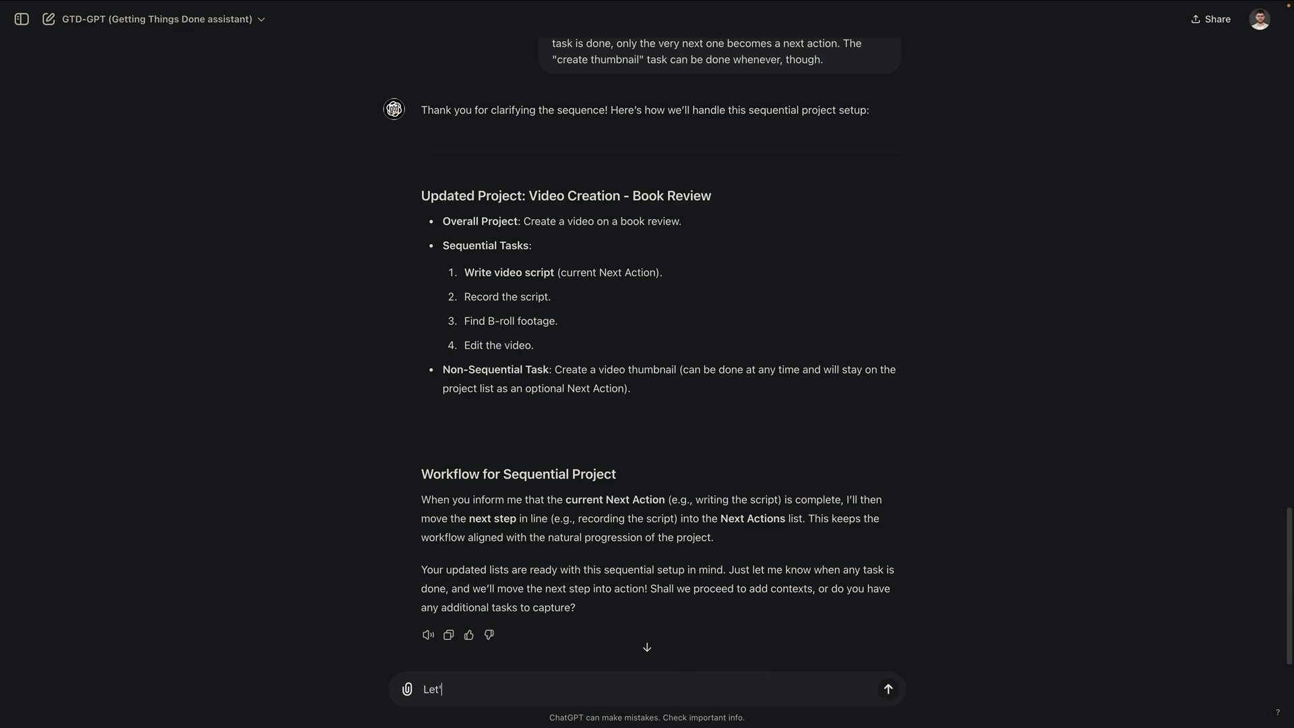
pyautogui.write('s start adding context.')
pyautogui.press('Return')
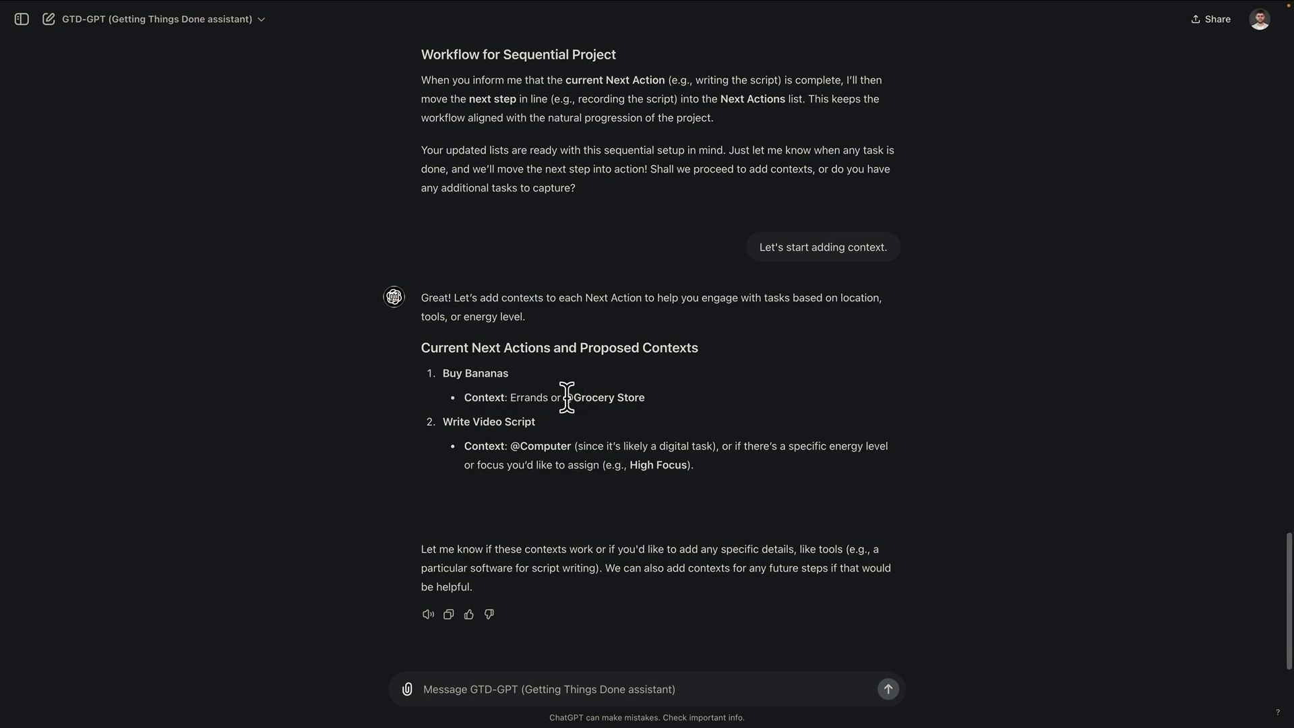
pyautogui.moveTo(565, 398); pyautogui.dragTo(671, 404)
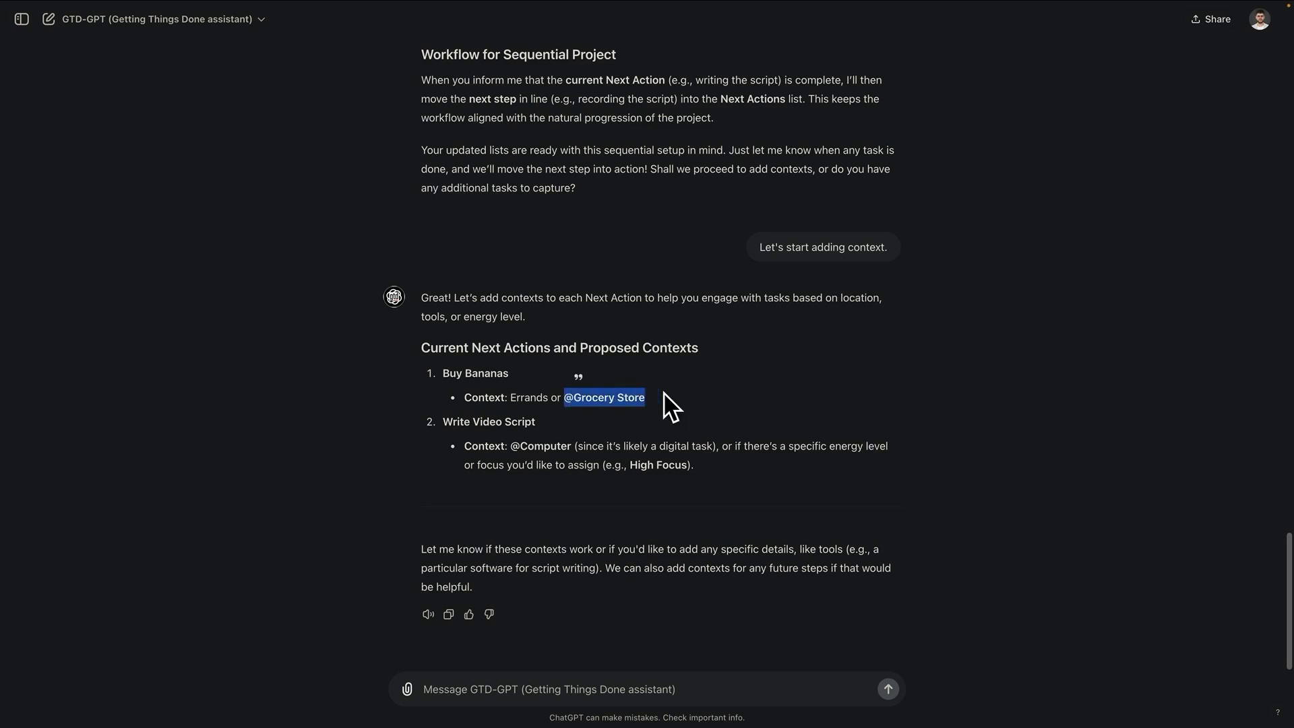
pyautogui.click(665, 393)
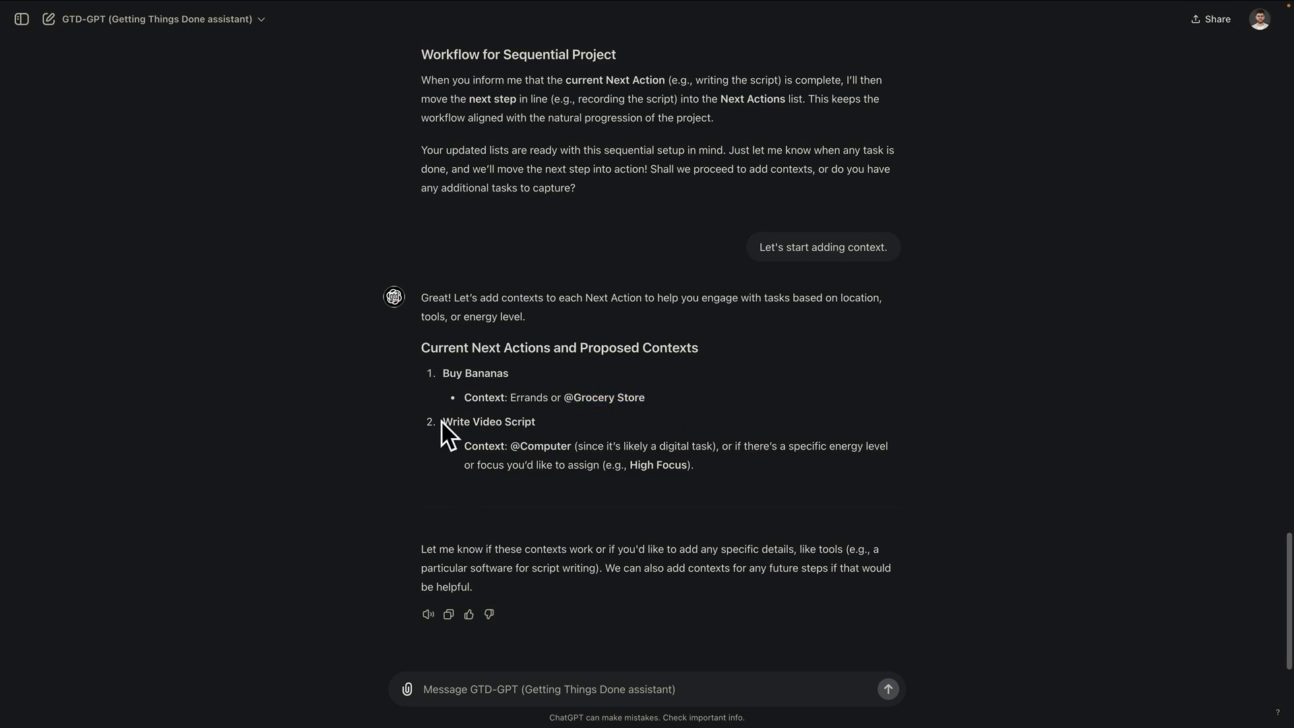
pyautogui.moveTo(441, 421); pyautogui.dragTo(696, 443)
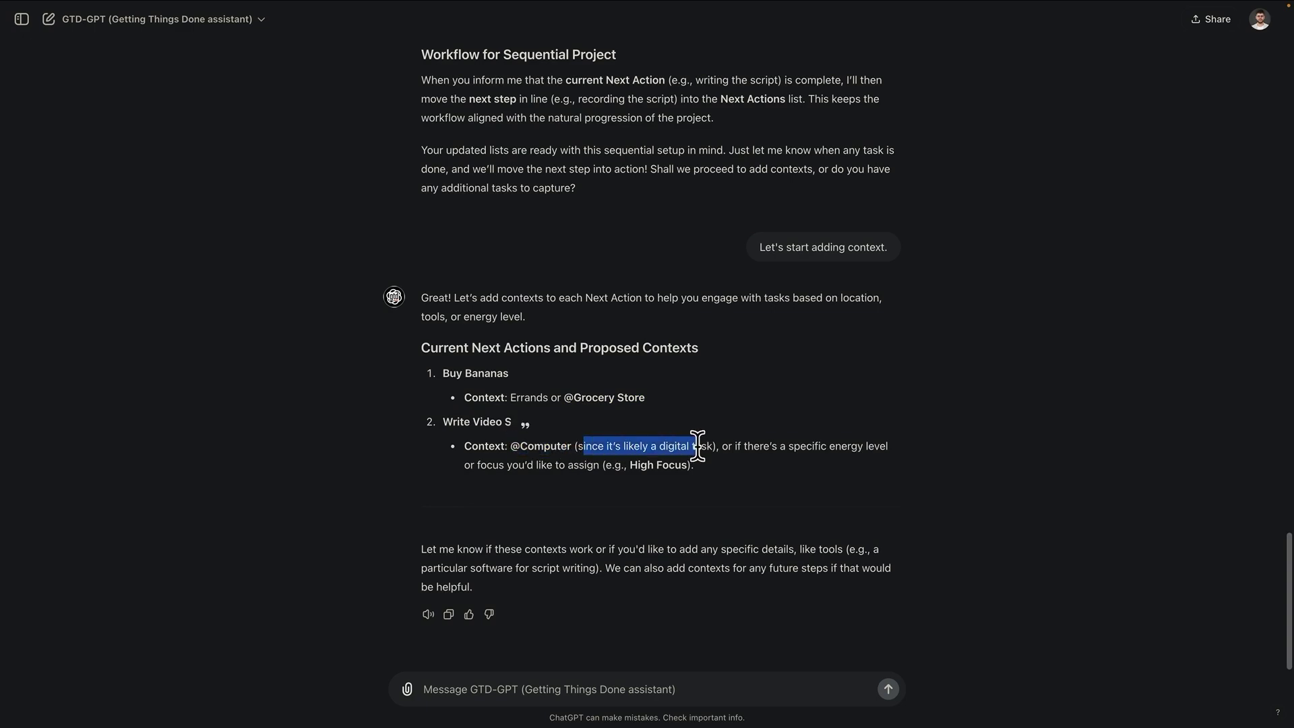
pyautogui.click(701, 446)
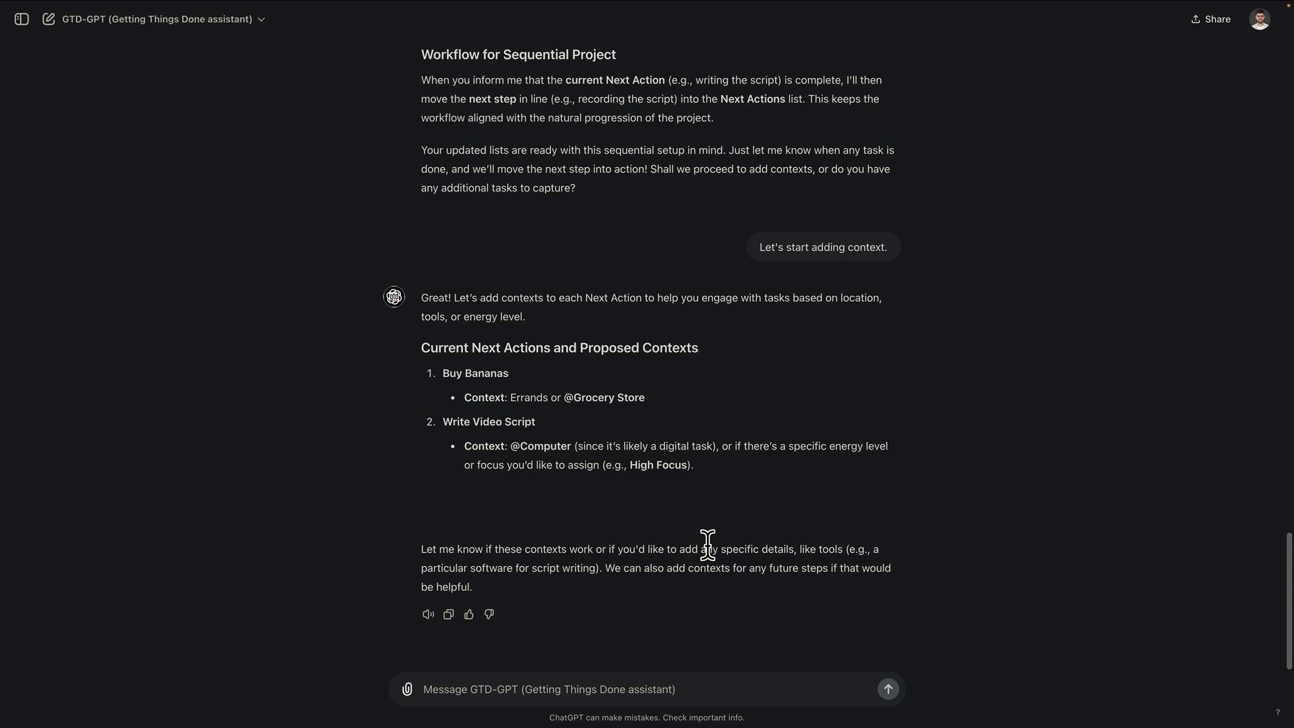
# Step: Send the pasted request to make Write Video Script's context 'writing' and suggest other contexts
pyautogui.write('ad')
pyautogui.press('BackSpace')
pyautogui.press('BackSpace')
pyautogui.write('Let\'s change the context for "Write video script" to "writing", which is a activity type context. I also want to clarify the others already. Please suggest what context we should apply there.')
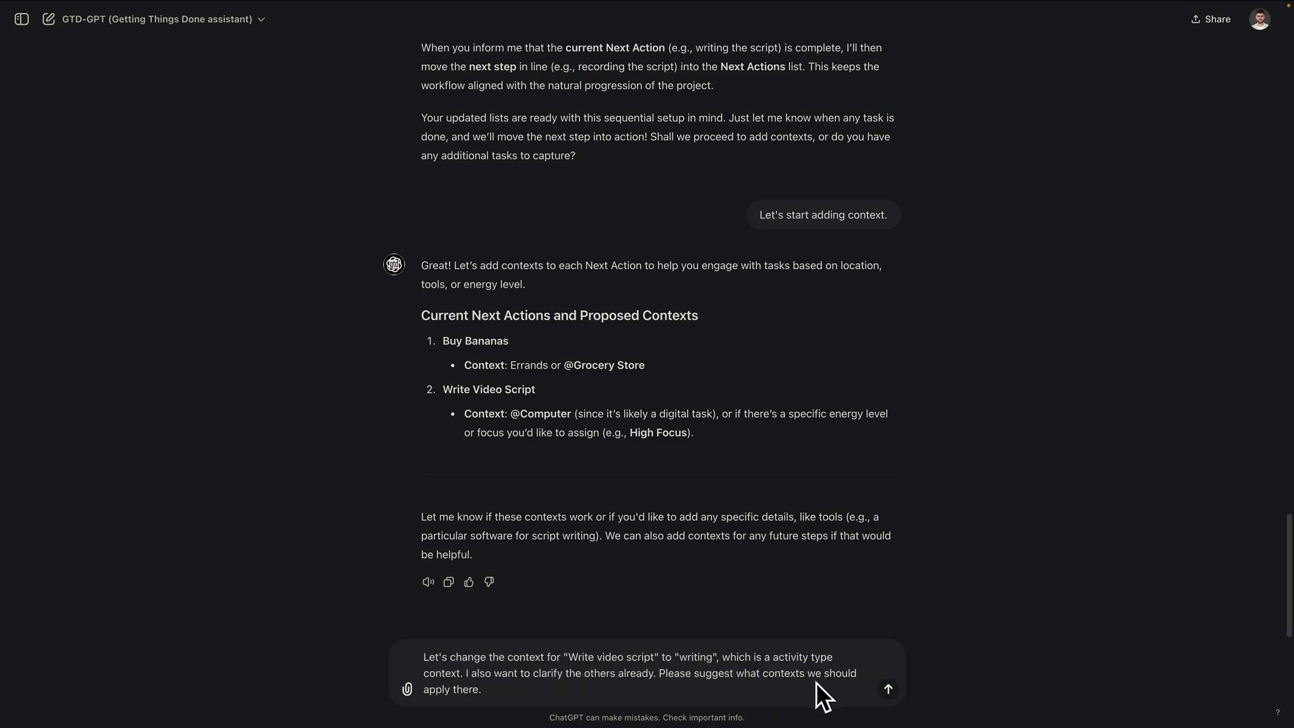
pyautogui.click(889, 689)
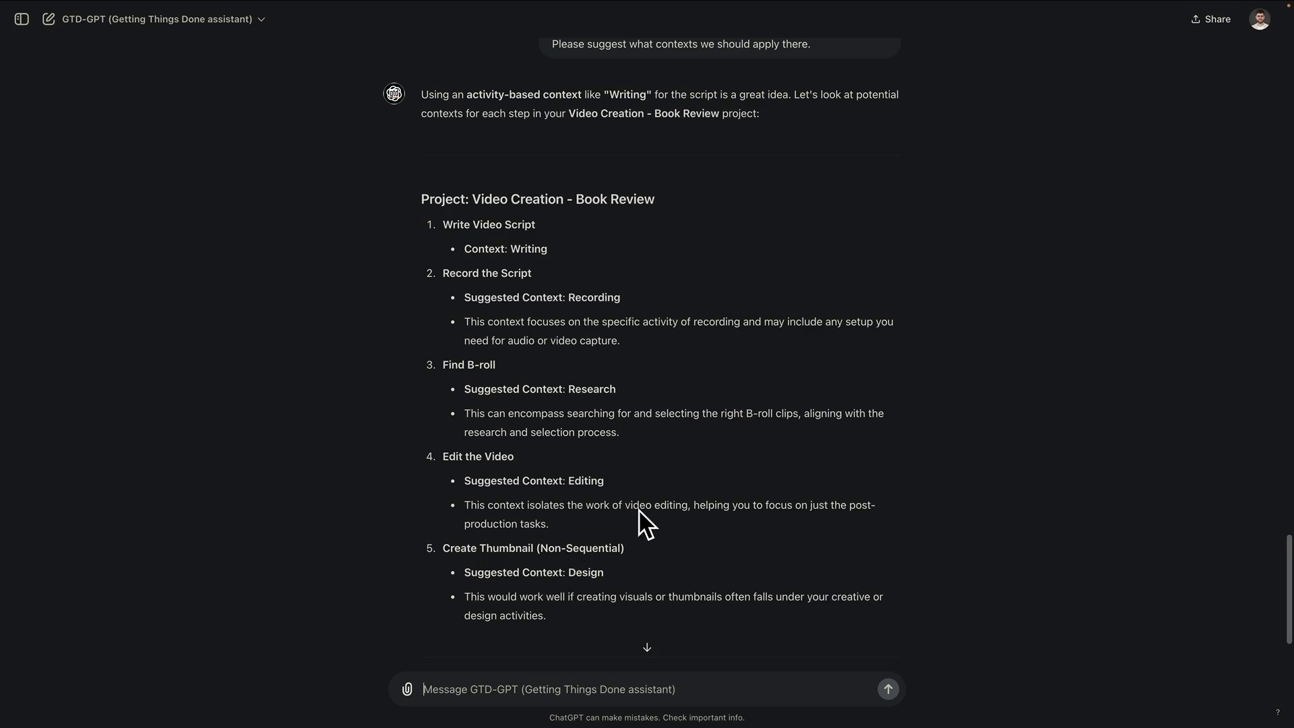
# Step: Draft the unsent message: "Let's change the 'Create Thumbnail' task to 'Photoshop', as that is my only design tool."
pyautogui.write('C')
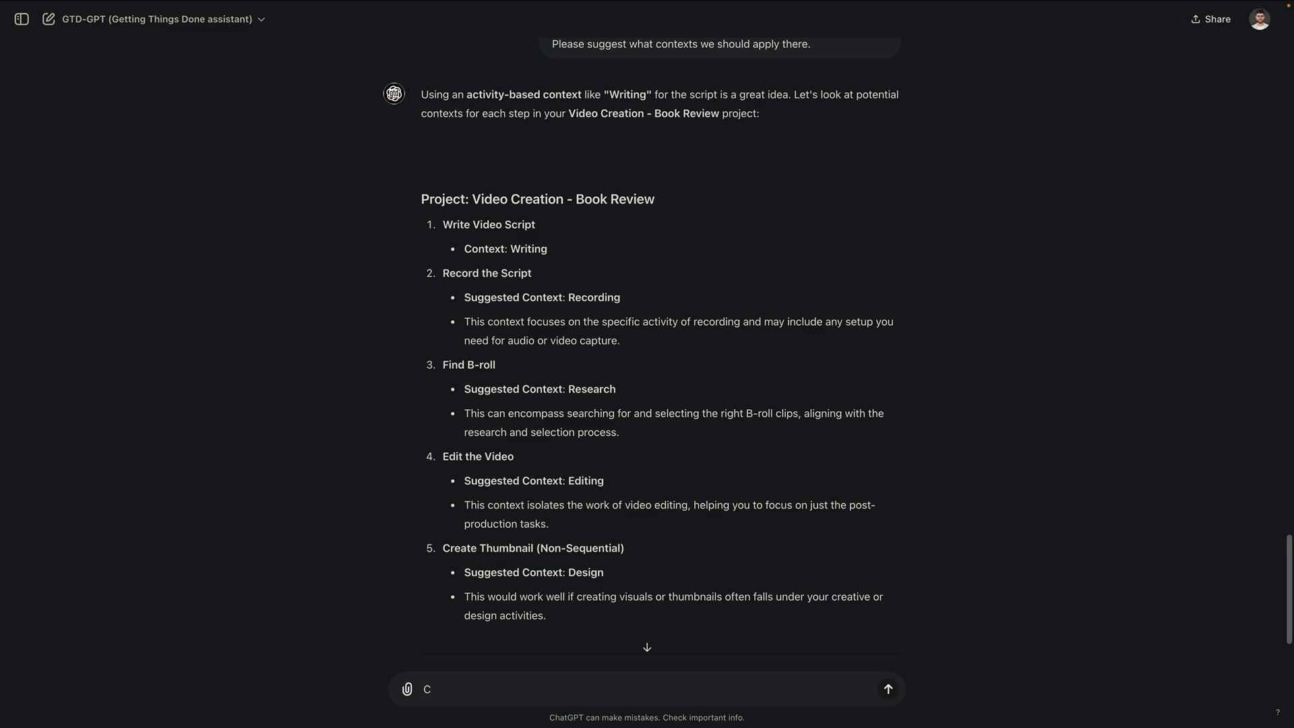
pyautogui.press('BackSpace')
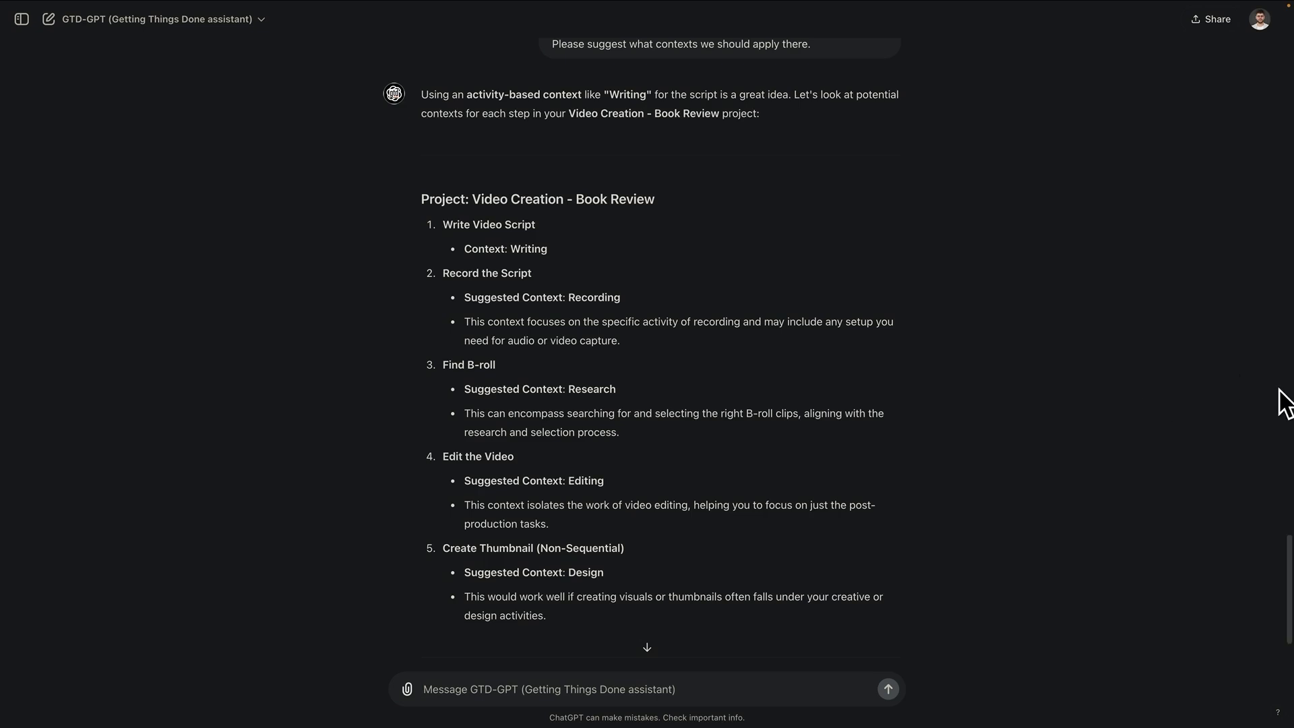
pyautogui.write('Let\'s change the "Create Thumbnail" task to "Photoshop", as that is my only design tool.')
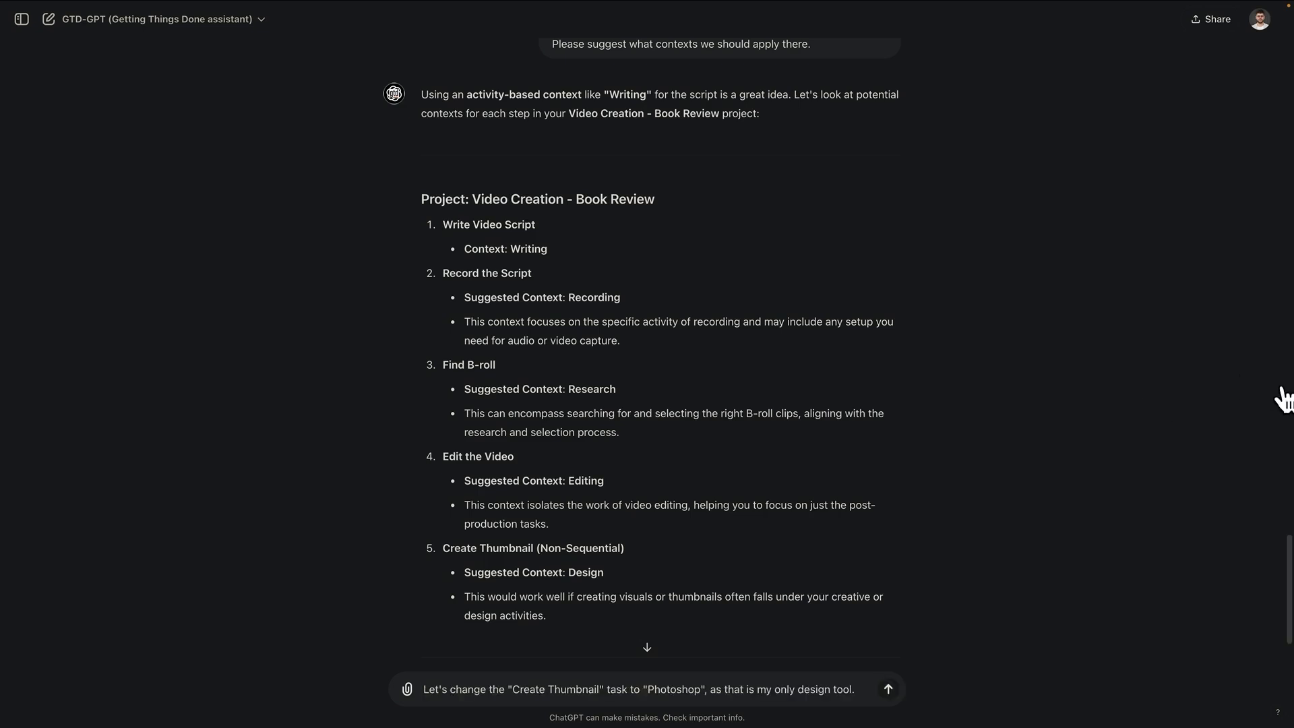
# Step: Send the Photoshop request so Create Thumbnail joins Writing, Recording, Research and Editing in the finalized contexts
pyautogui.click(888, 689)
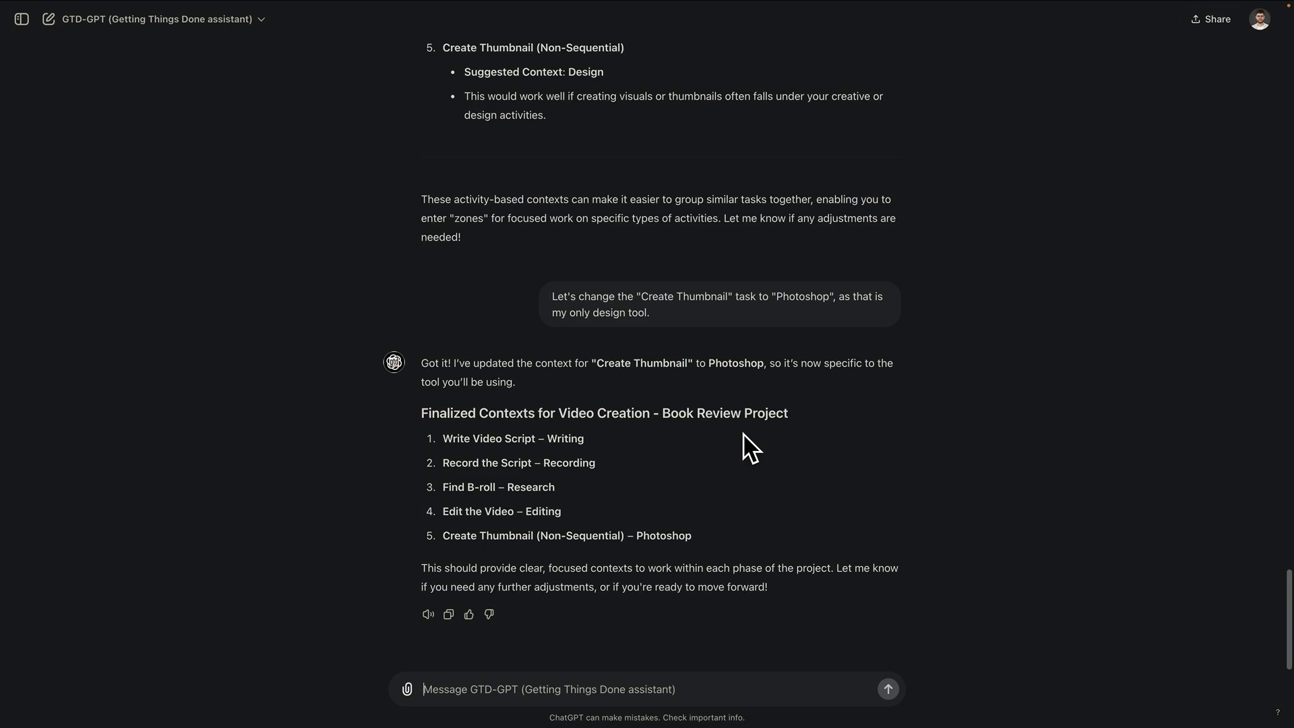
# Step: Send "Let's move forward." to reach the Engage stage overview, briefly highlighting the non-sequential task line
pyautogui.write("Let's move forwar")
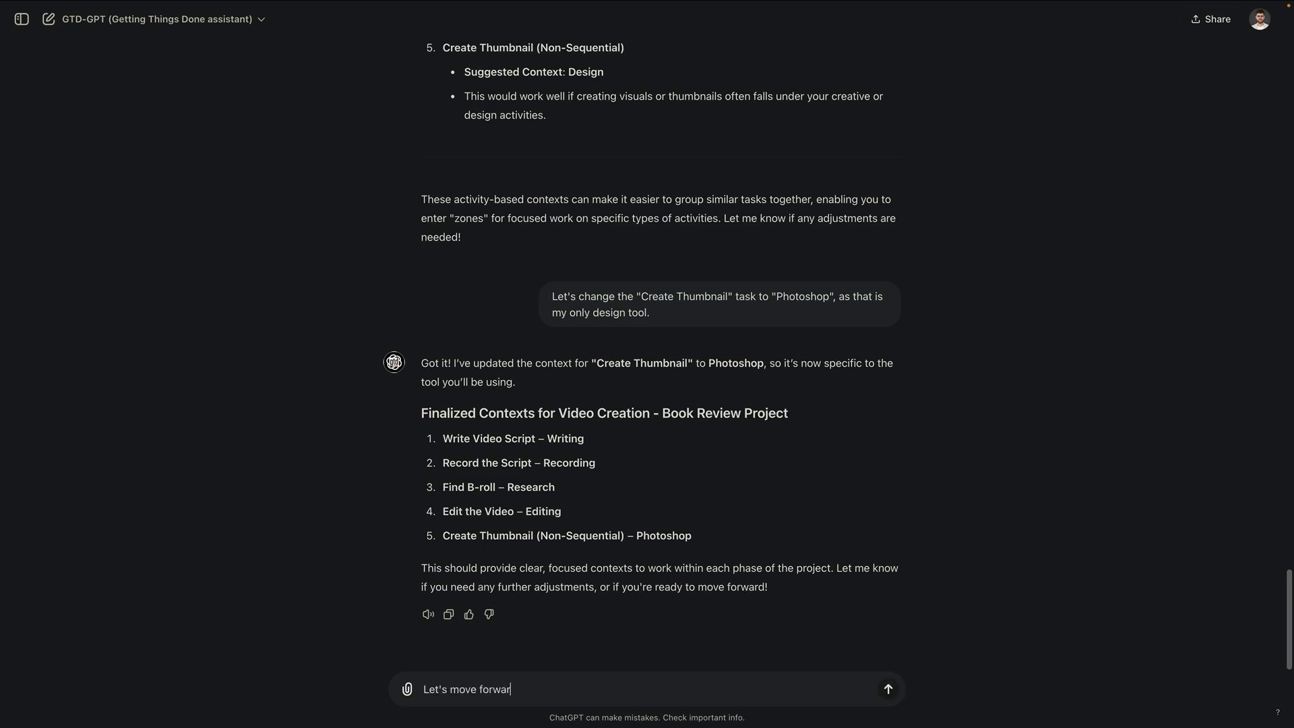
pyautogui.write('d.')
pyautogui.press('Return')
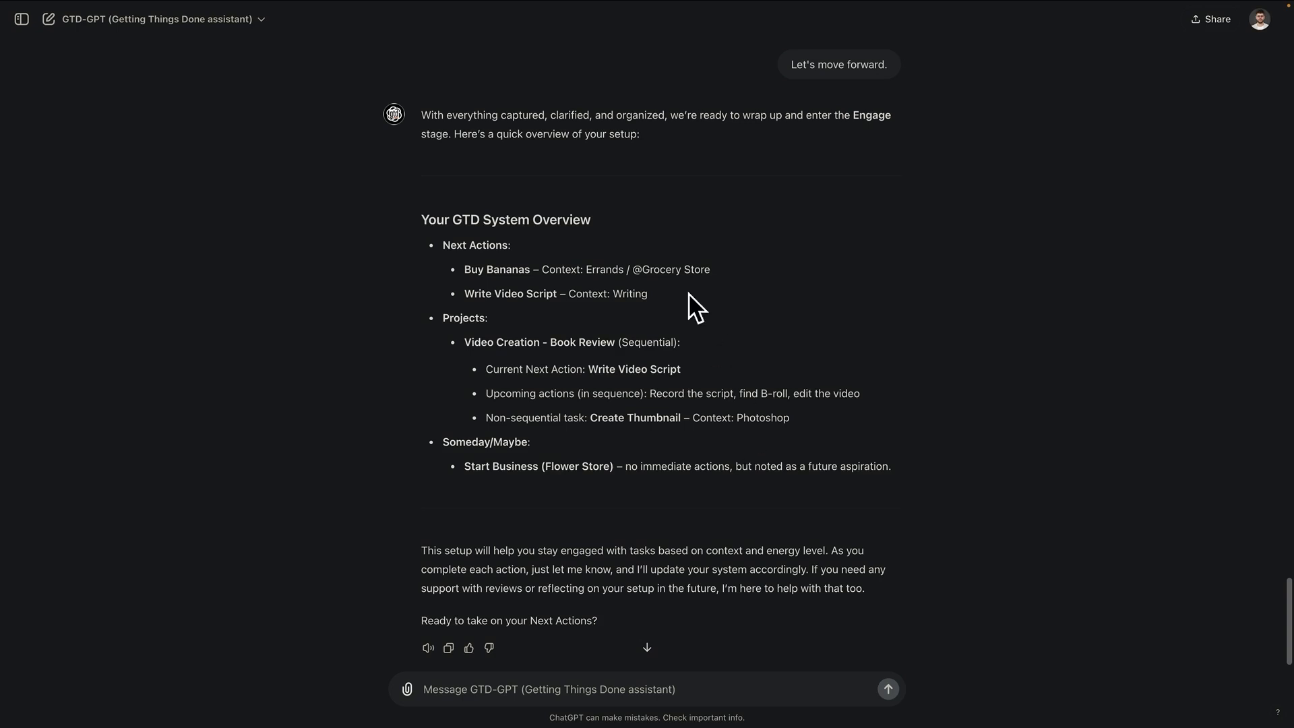
pyautogui.moveTo(486, 417); pyautogui.dragTo(582, 417)
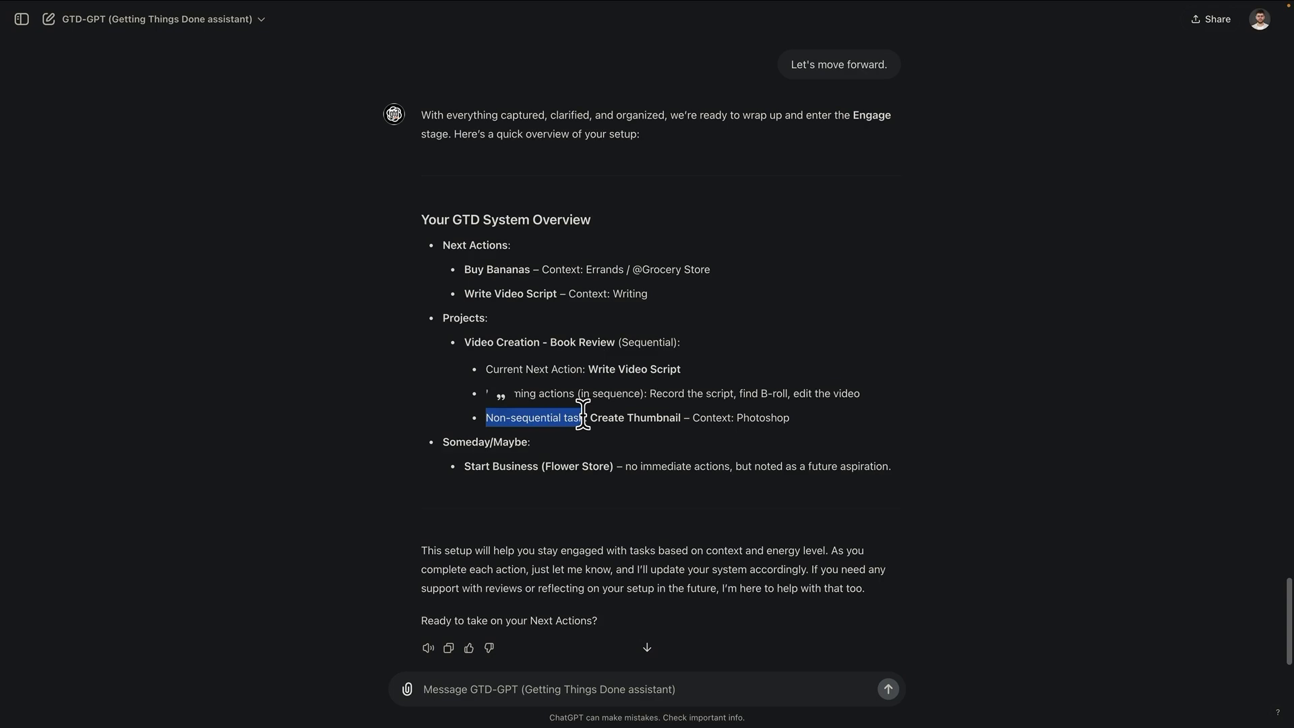
pyautogui.click(582, 416)
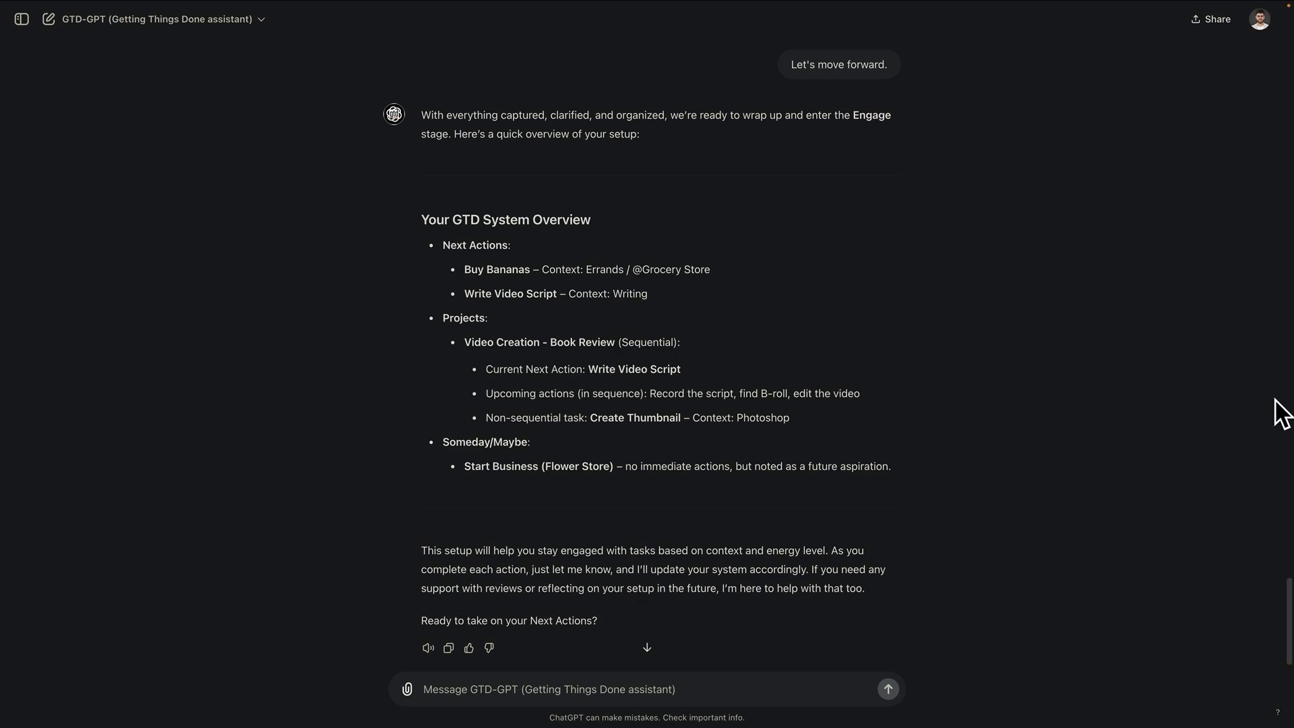
# Step: Send the reminder that Create Thumbnail – Photoshop is also a next action with no blockers
pyautogui.write('Remember that "Create Thumbnail" is also a next action, as it has no blockers like time or other tasks needing to be performed first.')
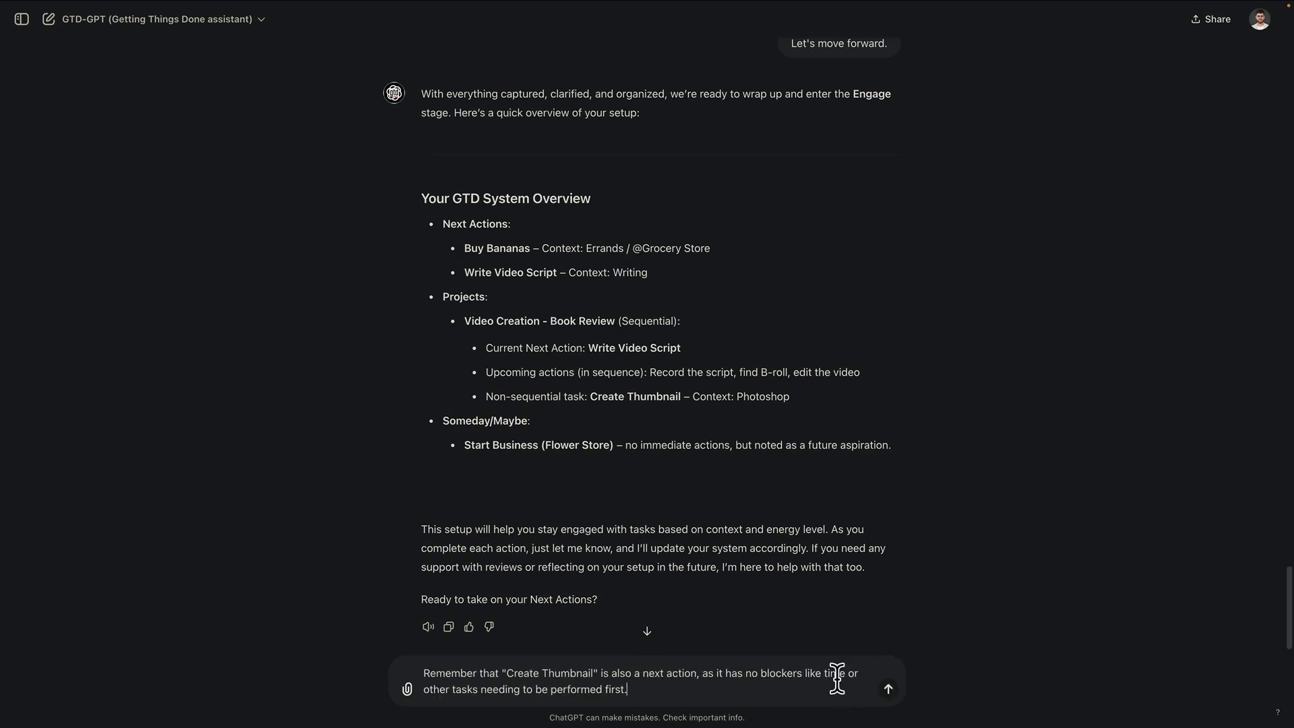
pyautogui.click(889, 689)
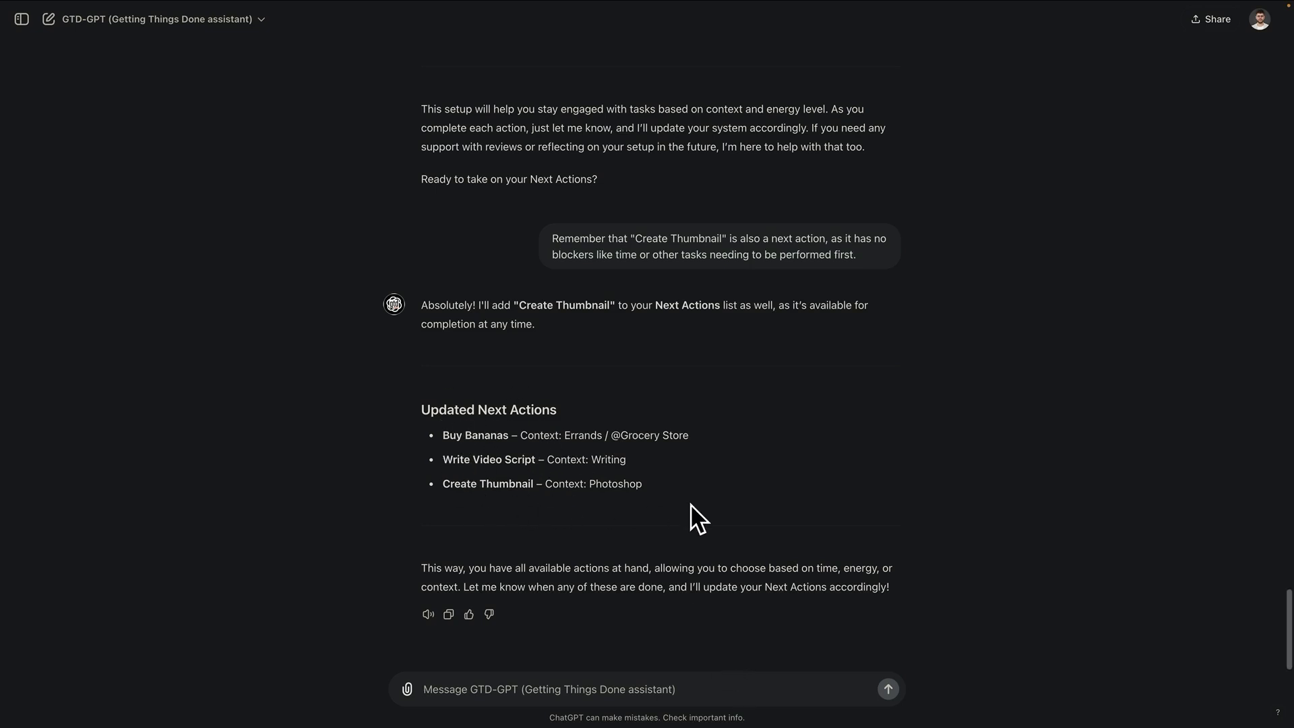
# Step: Ask "What's my optimal next action to focus on right now?"
pyautogui.write('What ')
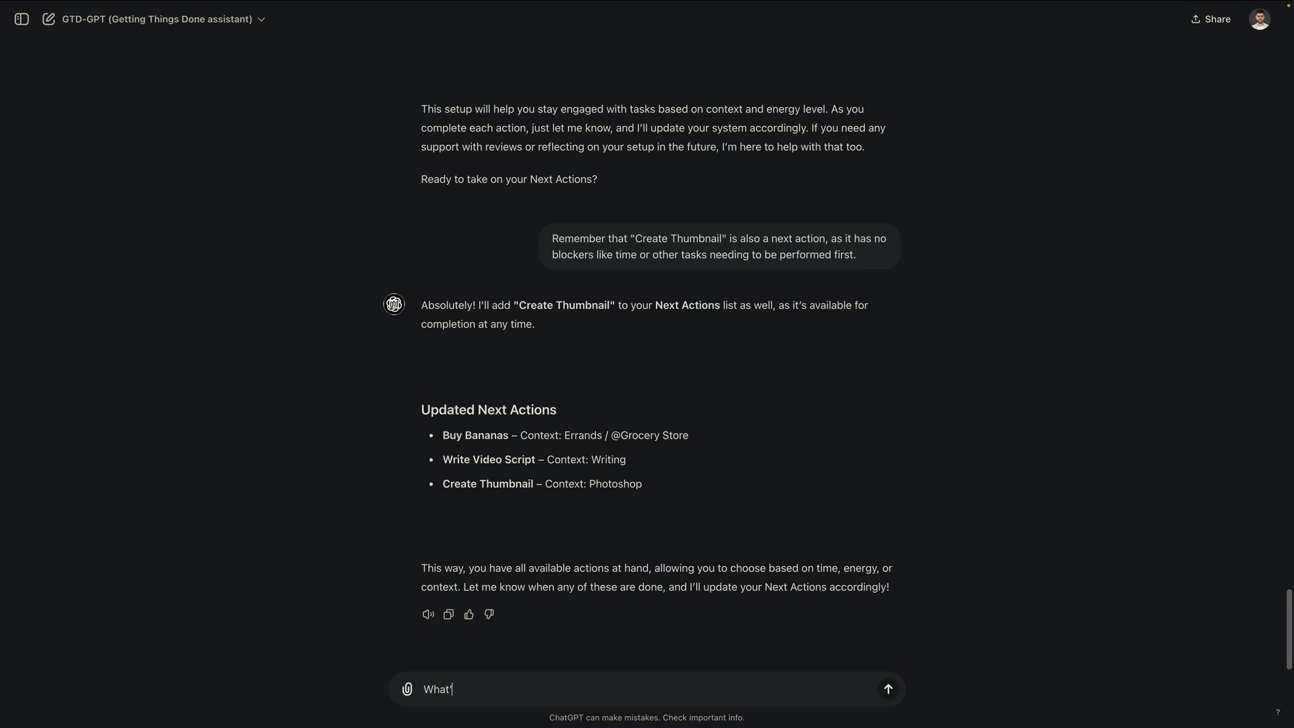
pyautogui.write('s my optimal next action to focus on')
pyautogui.press('BackSpace')
pyautogui.press('BackSpace')
pyautogui.press('BackSpace')
pyautogui.press('BackSpace')
pyautogui.press('BackSpace')
pyautogui.press('BackSpace')
pyautogui.write('cus on right now?')
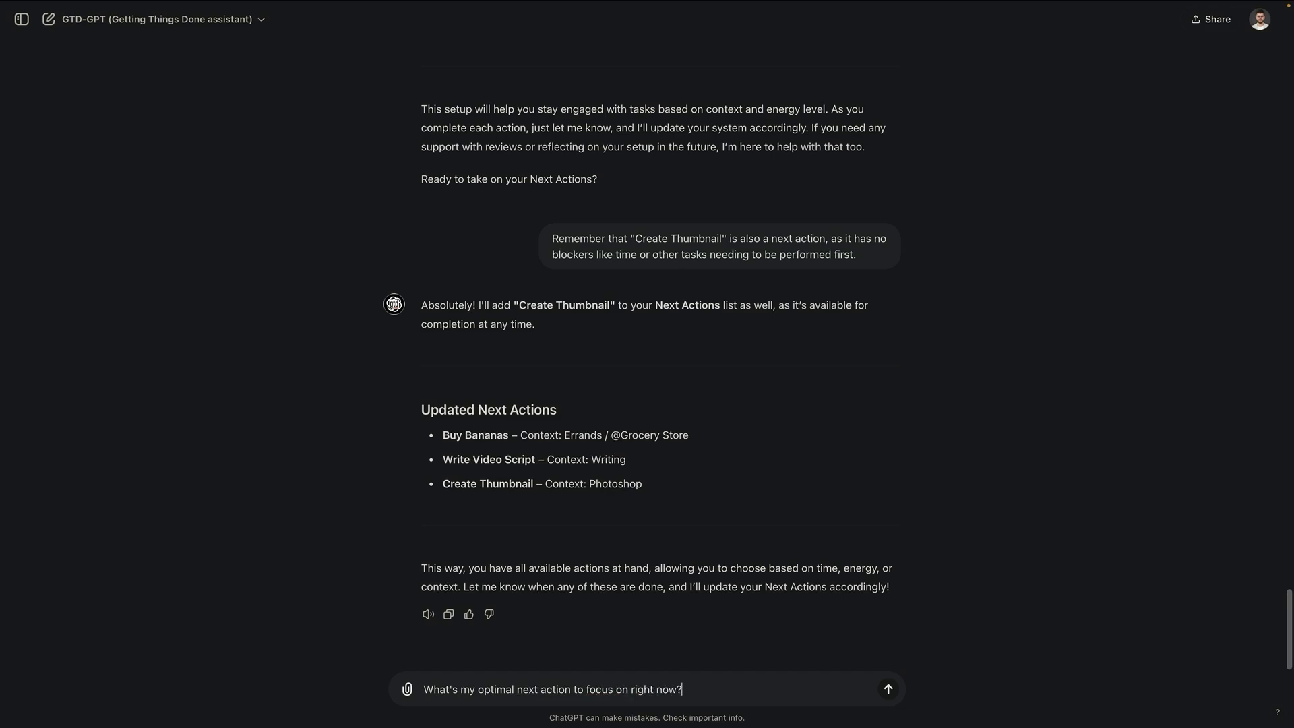
pyautogui.press('Return')
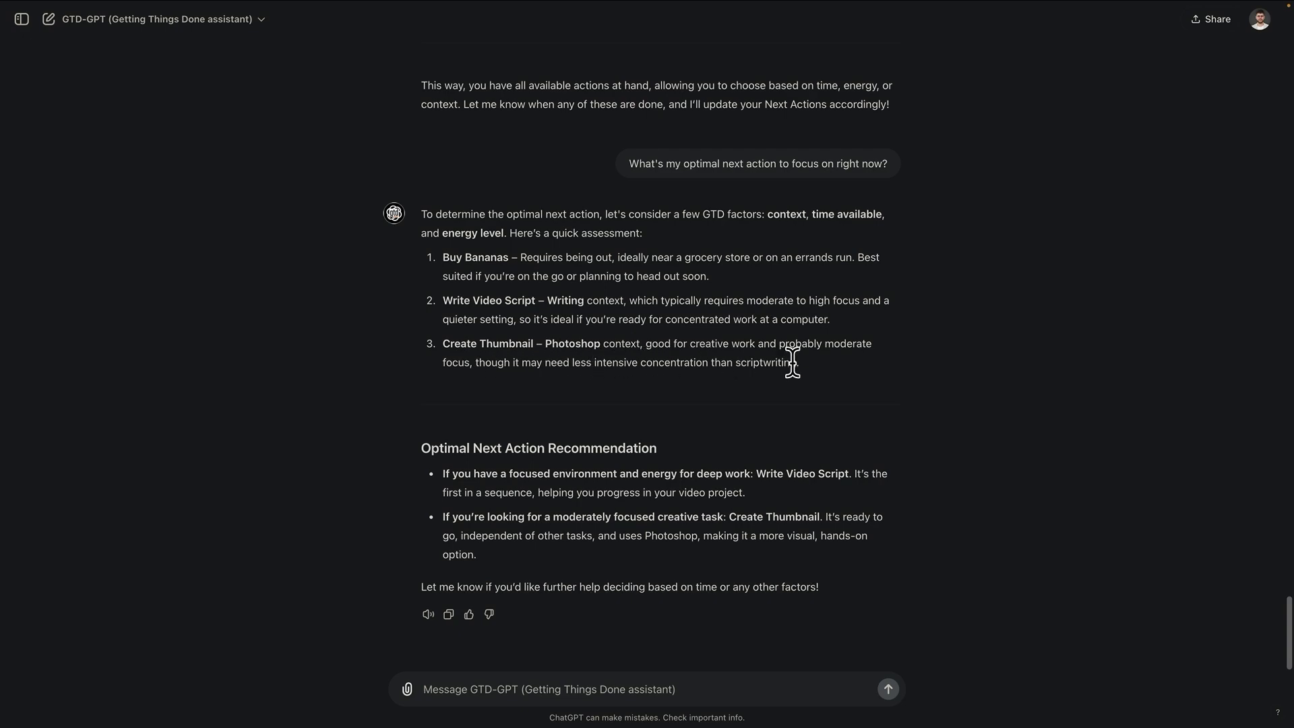
# Step: Review the two recommendation bullets, then paste an unsent note that the video script is written
pyautogui.moveTo(506, 566); pyautogui.dragTo(439, 477)
pyautogui.click(679, 514)
pyautogui.click(699, 684)
pyautogui.write("I've written the video script. What's next?")
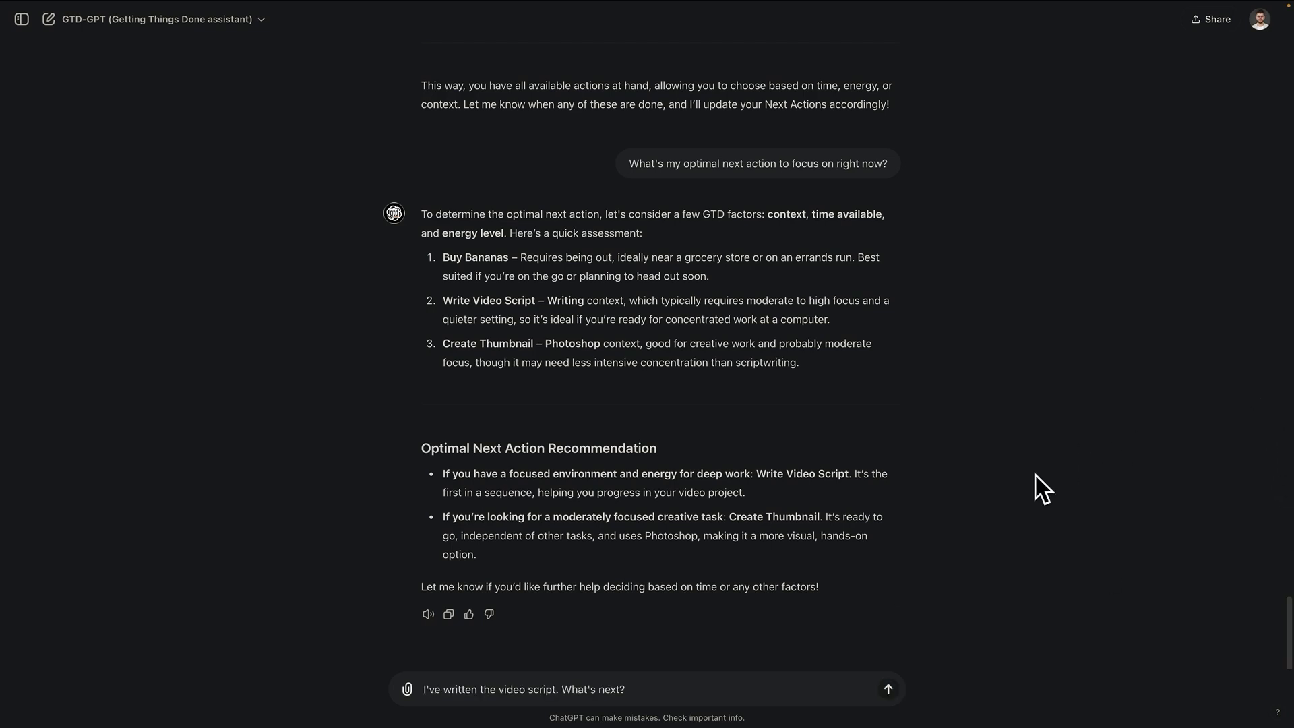
# Step: Send "I've written the video script. What's next?" and wait for the reply
pyautogui.click(890, 690)
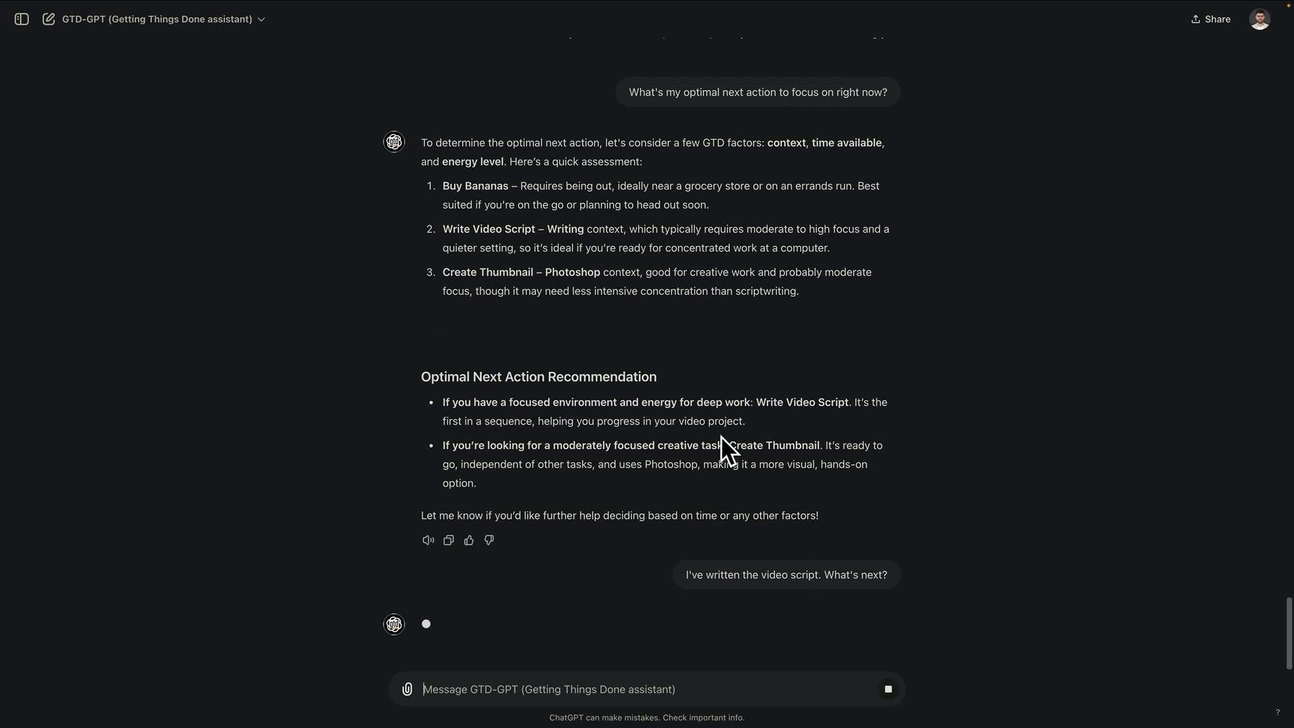